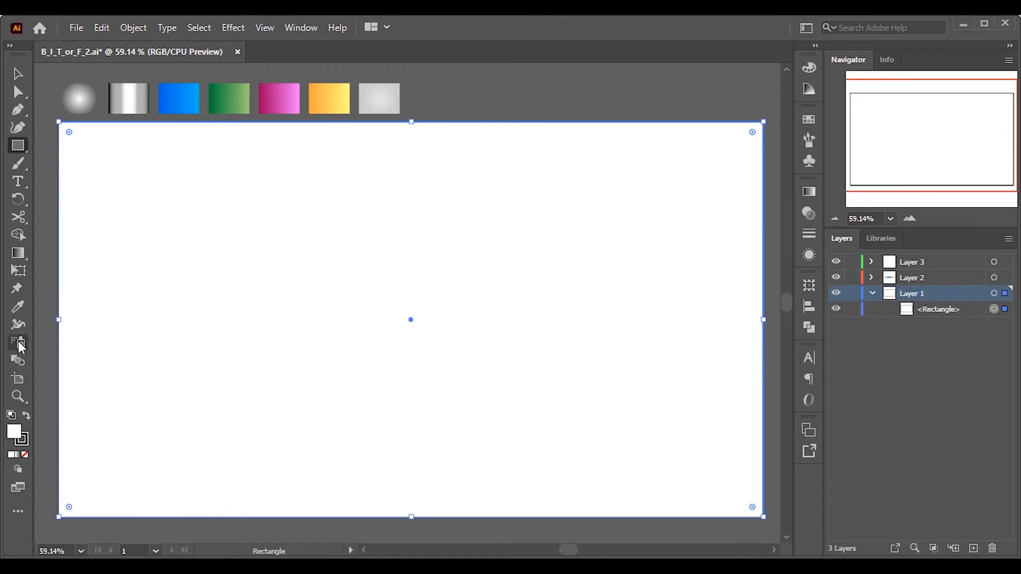
# Step: Fill the white background rectangle with the light gray radial gradient sampled from the swatches above the artboard
pyautogui.press('i')
pyautogui.click(80, 97)
pyautogui.press('v')
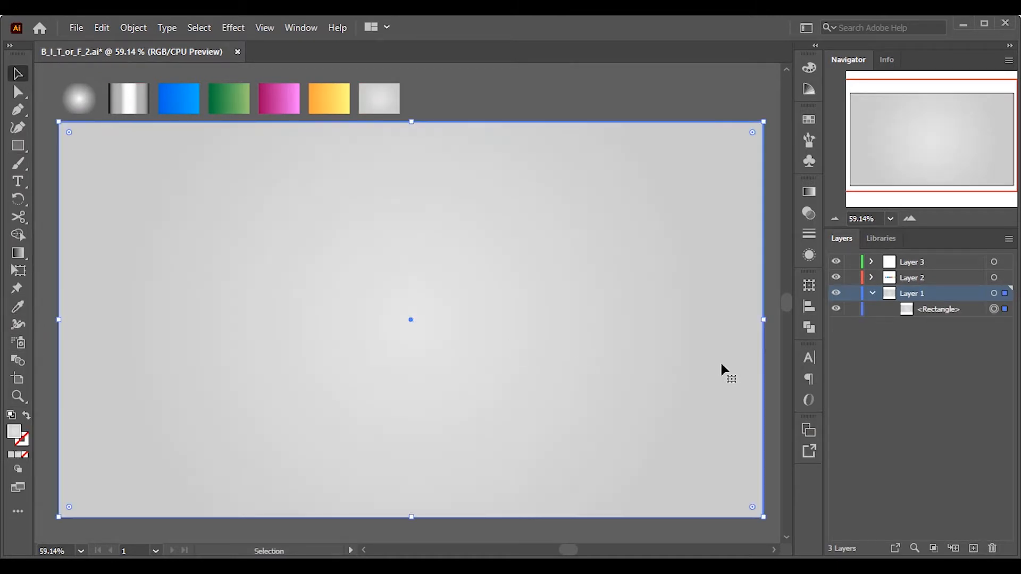
# Step: Set the alignment reference for the background rectangle to the artboard and lock the rectangle in Layer 1
pyautogui.click(808, 307)
pyautogui.click(774, 407)
pyautogui.click(809, 456)
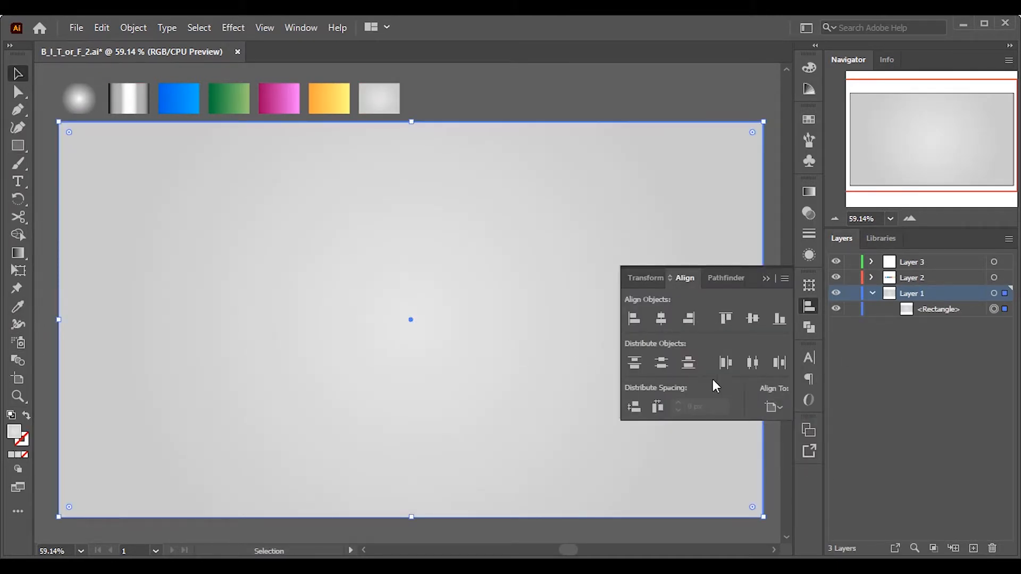
pyautogui.click(732, 230)
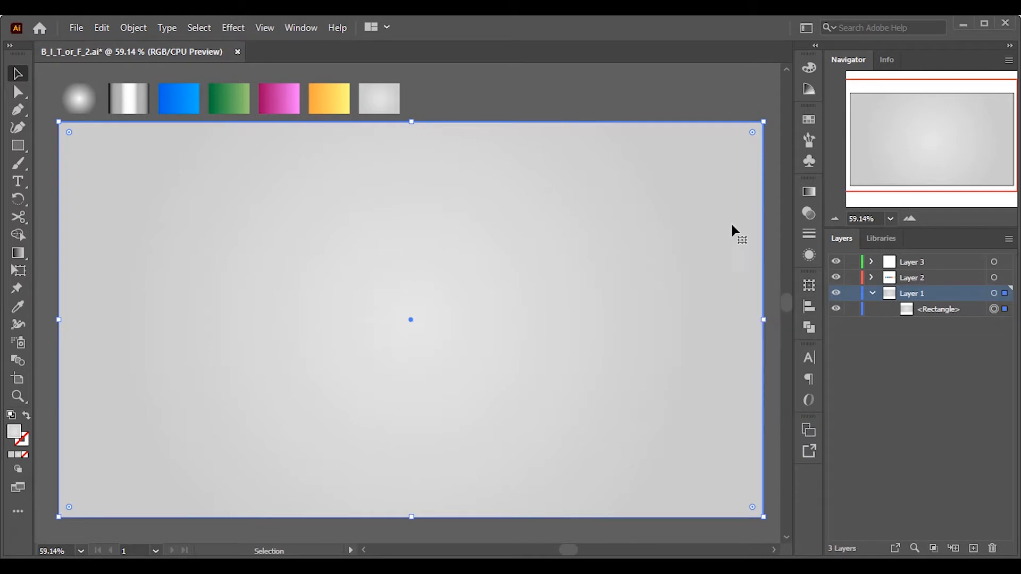
pyautogui.click(808, 192)
pyautogui.click(810, 194)
pyautogui.click(851, 309)
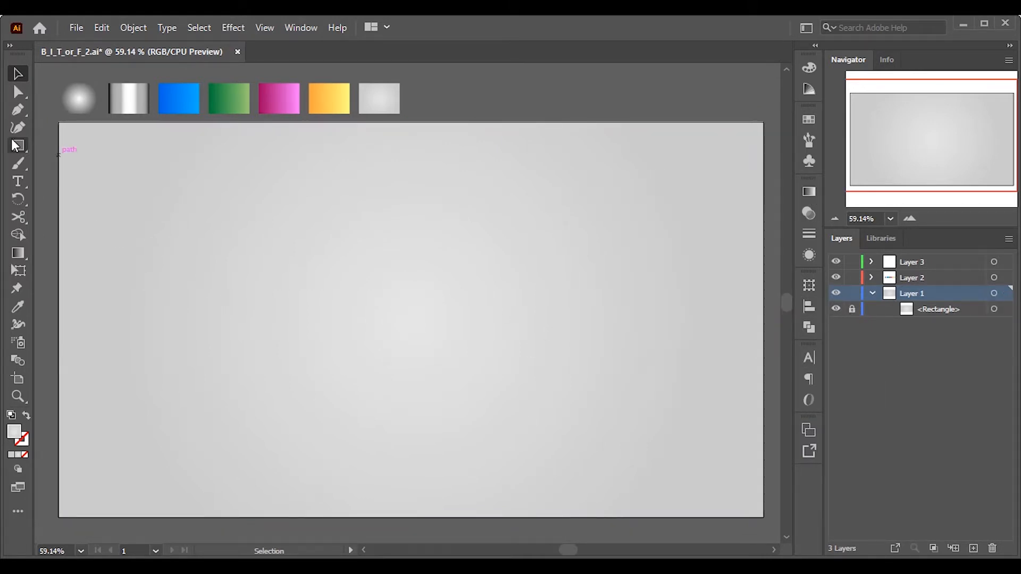
# Step: Draw a small square with a square about twice its size below it, and rotate both 45° into diamonds
pyautogui.moveTo(298, 212); pyautogui.dragTo(350, 251)
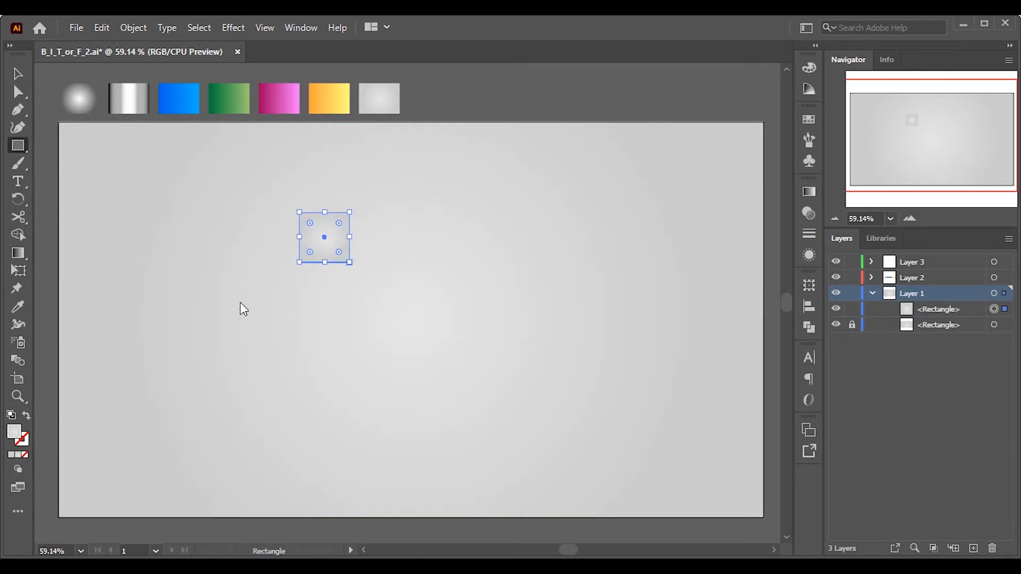
pyautogui.moveTo(286, 295); pyautogui.dragTo(388, 375)
pyautogui.click(349, 257)
pyautogui.moveTo(353, 208); pyautogui.dragTo(377, 238)
pyautogui.click(344, 322)
pyautogui.moveTo(394, 289); pyautogui.dragTo(358, 338)
pyautogui.click(370, 306)
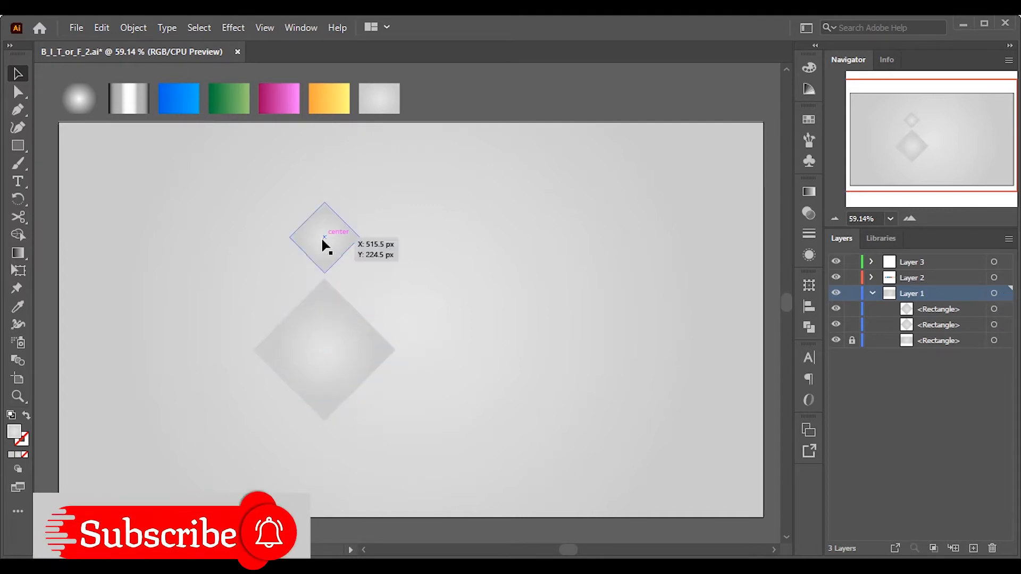
# Step: Draw a narrow vertical rectangle bridging the gap between the small upper diamond and the large lower diamond
pyautogui.scroll(5, 330, 271)
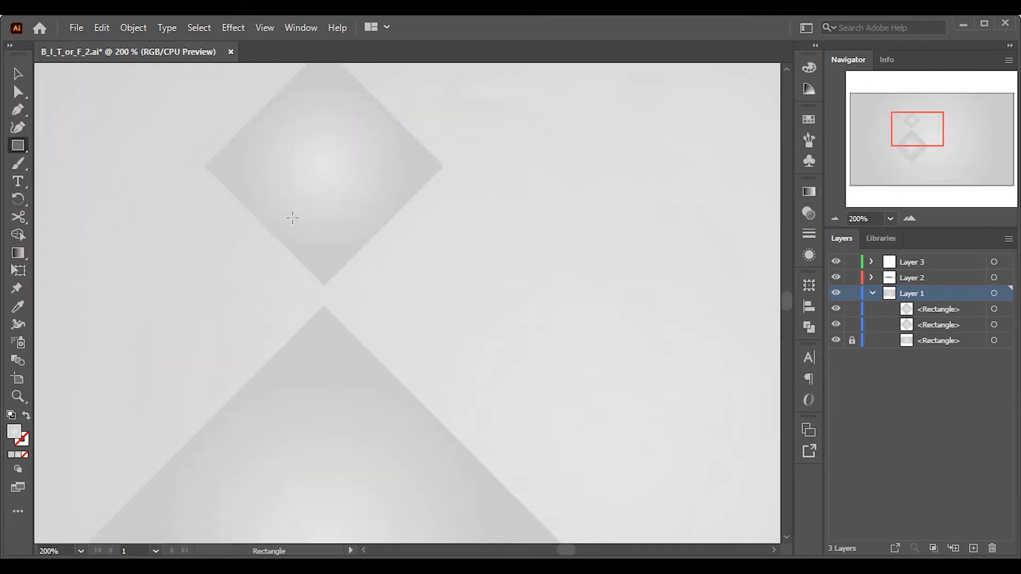
pyautogui.moveTo(306, 221); pyautogui.dragTo(342, 349)
# Step: Align the large diamond and the connecting rectangle horizontally to the small diamond, using the small diamond as key object
pyautogui.click(337, 205)
pyautogui.keyDown('shift'); pyautogui.click(361, 431); pyautogui.keyUp('shift')
pyautogui.click(348, 208)
pyautogui.click(808, 307)
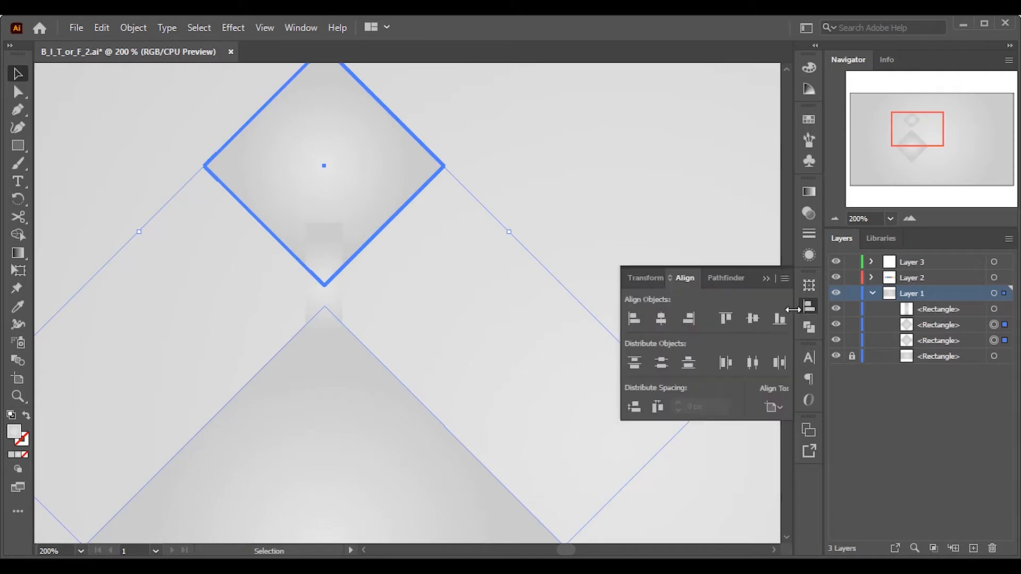
pyautogui.click(583, 205)
pyautogui.click(346, 170)
pyautogui.keyDown('shift'); pyautogui.click(330, 228); pyautogui.keyUp('shift')
pyautogui.click(362, 228)
pyautogui.click(572, 296)
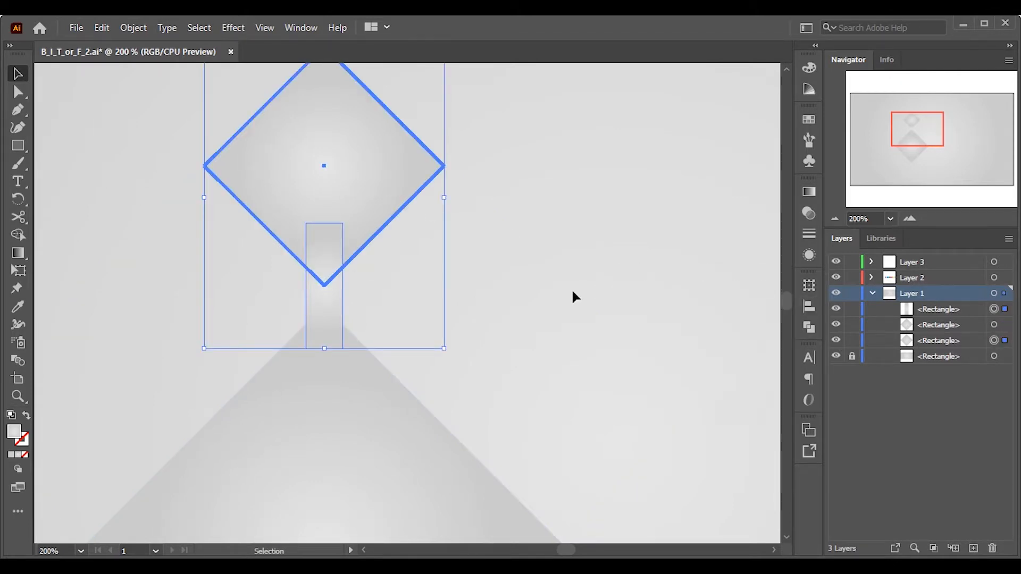
# Step: Make the connecting rectangle slightly narrower, symmetrically about its centre
pyautogui.click(180, 191)
pyautogui.hotkey('ctrl', 'a')
pyautogui.click(324, 313)
pyautogui.moveTo(345, 288); pyautogui.dragTo(339, 298)
# Step: Try to merge the two diamonds and the connecting rectangle into one shape with Shape Builder
pyautogui.moveTo(166, 130); pyautogui.dragTo(383, 432)
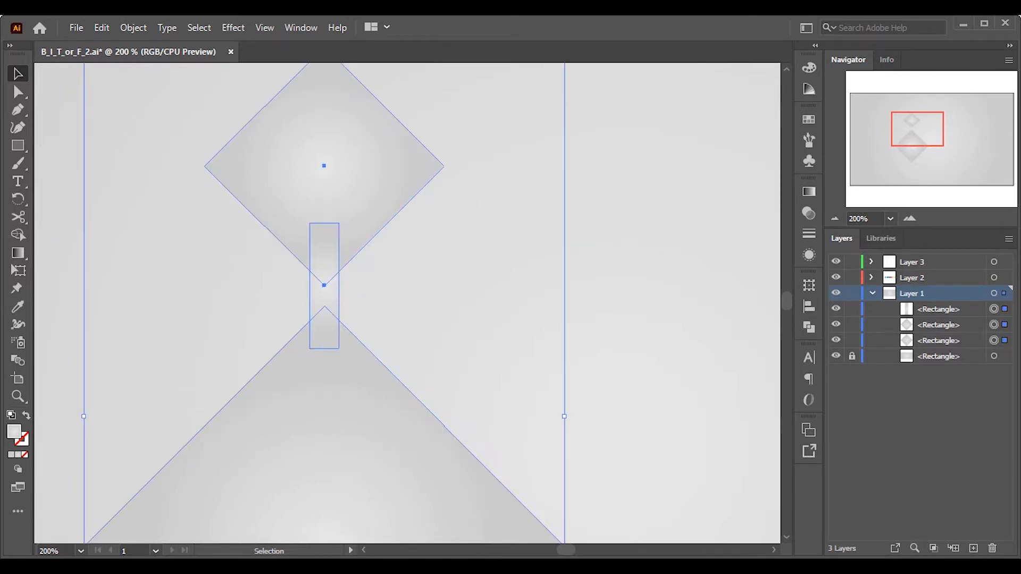
pyautogui.hotkey('shift', 'm')
pyautogui.moveTo(318, 203); pyautogui.dragTo(325, 391)
pyautogui.press('v')
pyautogui.hotkey('ctrl', 'z')
pyautogui.hotkey('ctrl', '0')
pyautogui.hotkey('ctrl', '+')
pyautogui.hotkey('ctrl', '+')
pyautogui.hotkey('ctrl', '+')
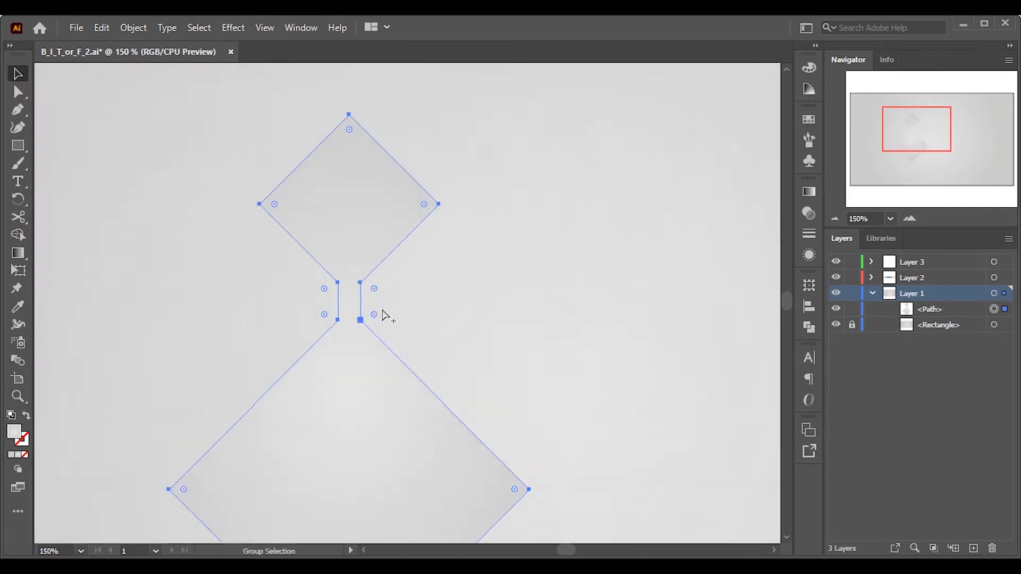
# Step: Restore the separate diamonds and connecting rectangle, and copy the large lower diamond
pyautogui.click(126, 207)
pyautogui.click(378, 421)
pyautogui.click(101, 28)
pyautogui.click(125, 98)
# Step: Merge the two diamonds and the connecting rectangle into a single path with Shape Builder
pyautogui.moveTo(164, 119); pyautogui.dragTo(457, 434)
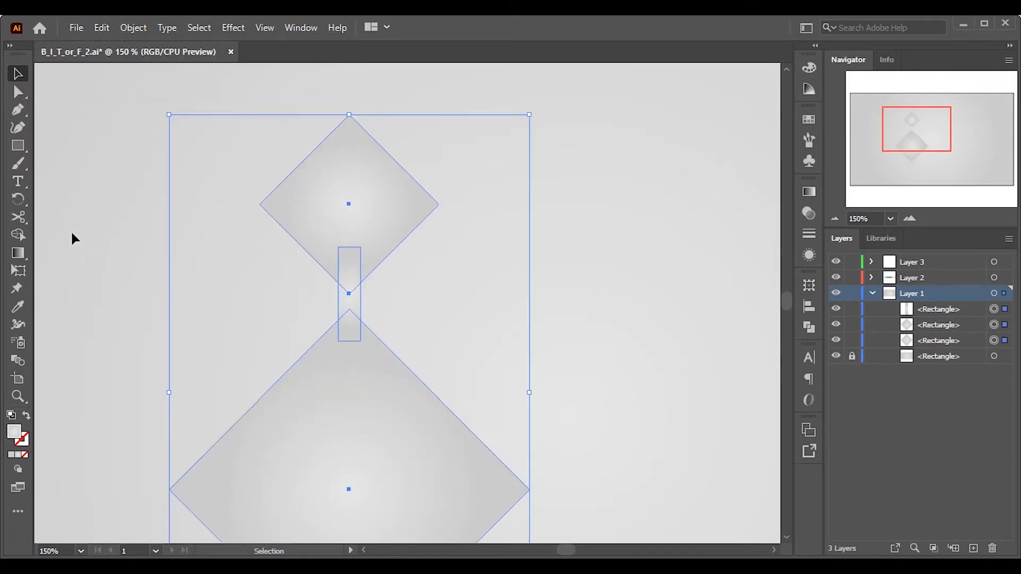
pyautogui.click(18, 235)
pyautogui.moveTo(350, 218); pyautogui.dragTo(352, 366)
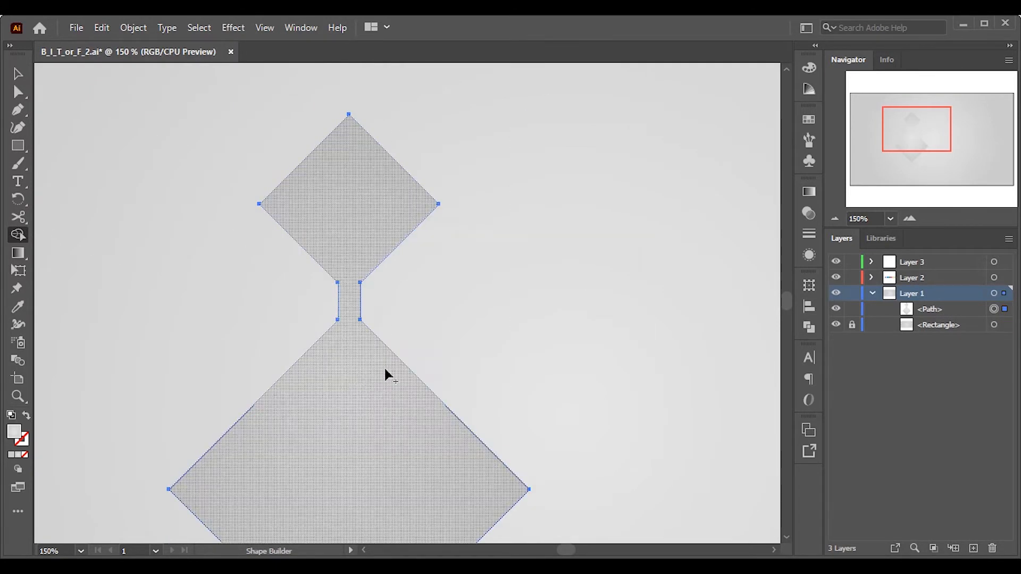
pyautogui.click(18, 73)
pyautogui.click(98, 147)
# Step: Fill the merged diamond shape with the blue gradient sampled from the swatches above the artboard
pyautogui.hotkey('ctrl', '-')
pyautogui.hotkey('ctrl', '-')
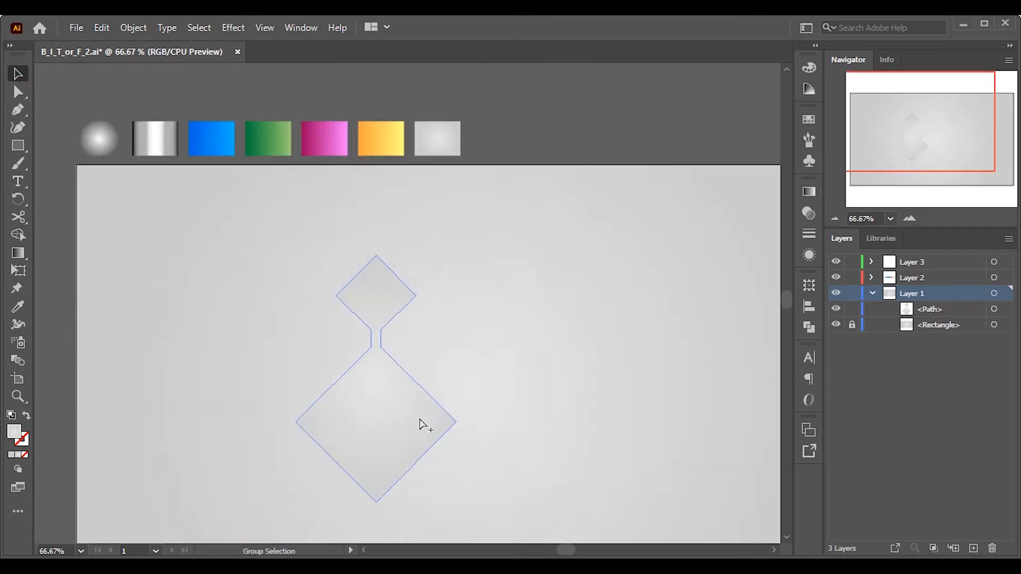
pyautogui.click(364, 400)
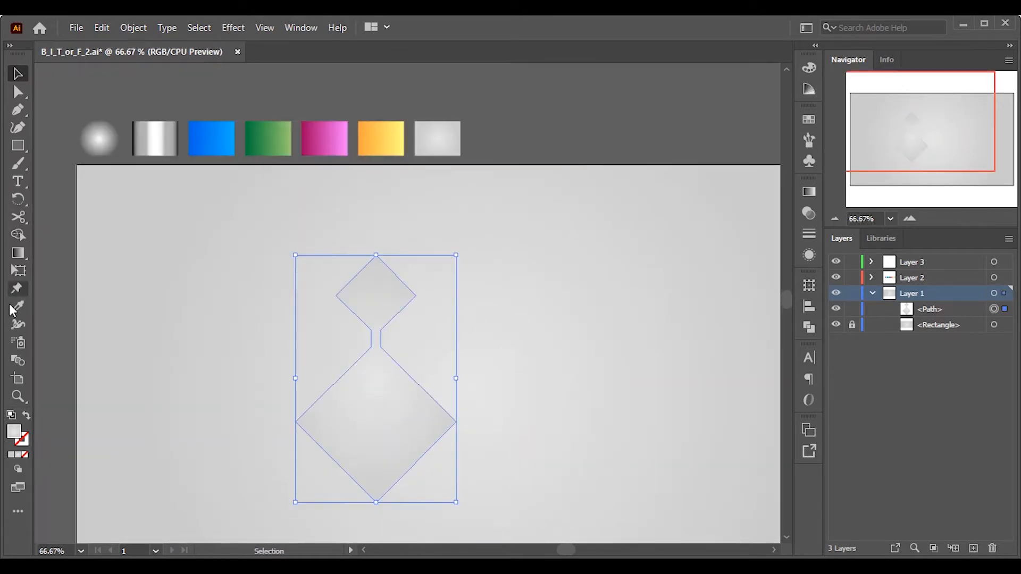
pyautogui.click(18, 306)
pyautogui.click(225, 142)
pyautogui.click(18, 73)
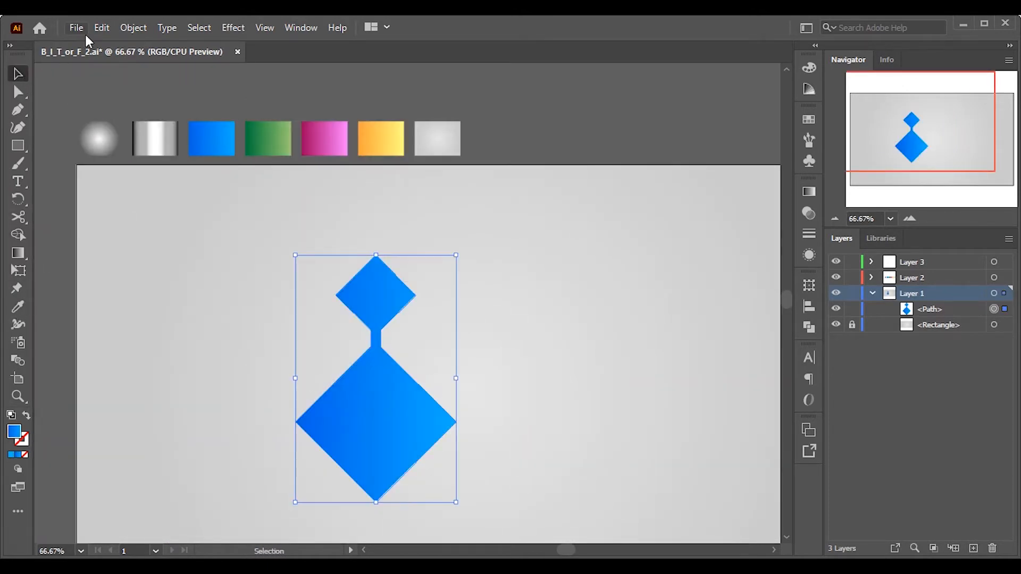
# Step: Paste the copied diamond in place and shrink it about its centre so a thin blue border surrounds it
pyautogui.click(101, 27)
pyautogui.click(160, 165)
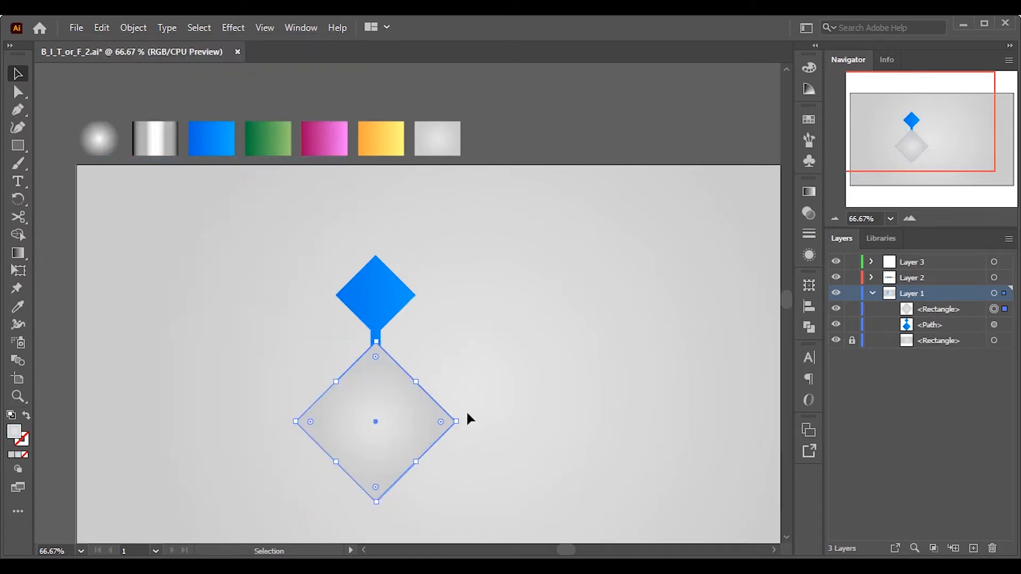
pyautogui.moveTo(453, 423)
pyautogui.mouseDown()
pyautogui.moveTo(462, 419)
pyautogui.moveTo(445, 417)
pyautogui.mouseUp()
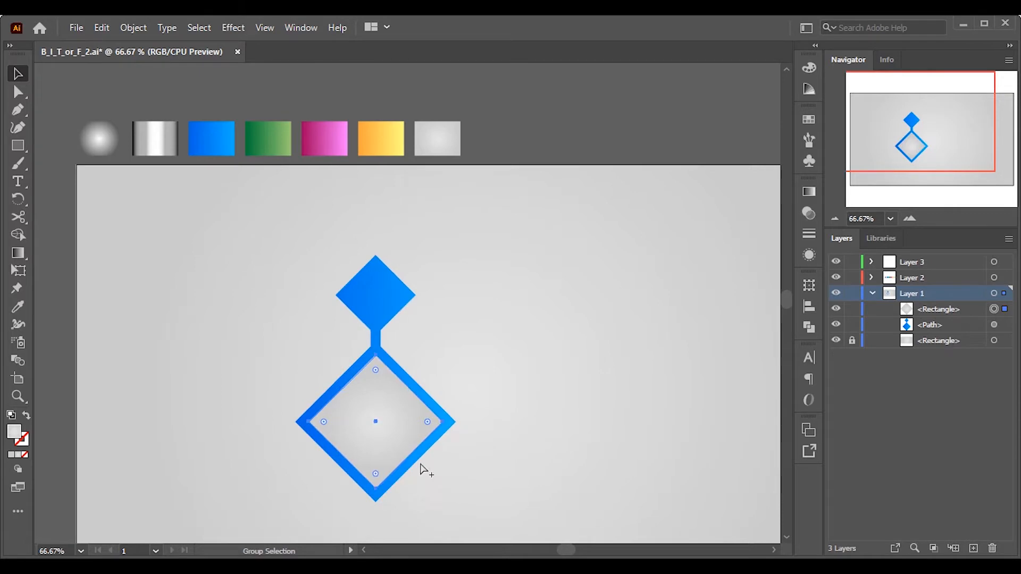
pyautogui.scroll(1, 429, 452)
pyautogui.moveTo(450, 408); pyautogui.dragTo(456, 409)
# Step: Paste another copy of the diamond in back, enlarge it about its centre beyond the blue border, and hide it
pyautogui.click(102, 27)
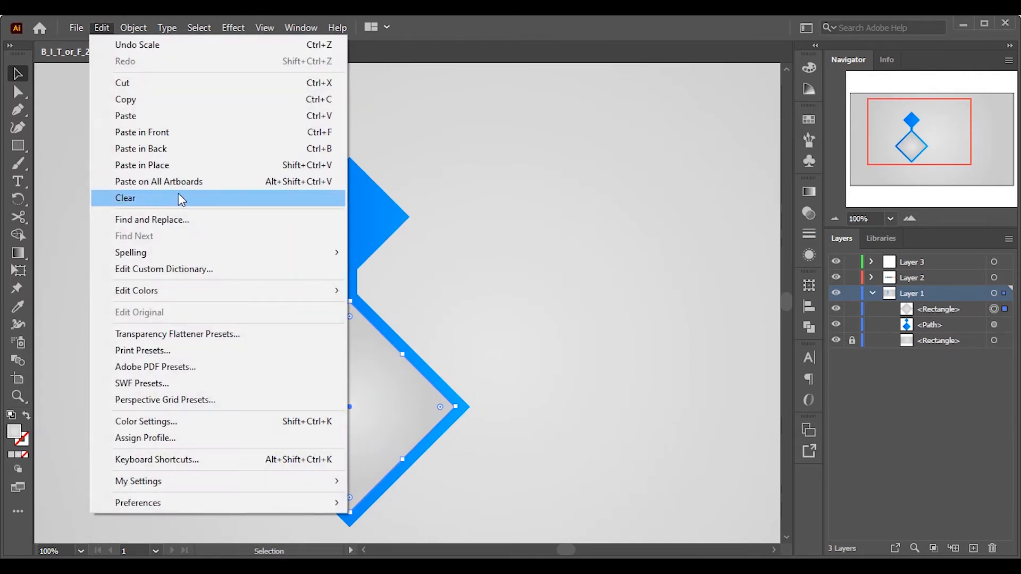
pyautogui.click(181, 149)
pyautogui.moveTo(471, 407); pyautogui.dragTo(493, 402)
pyautogui.click(836, 325)
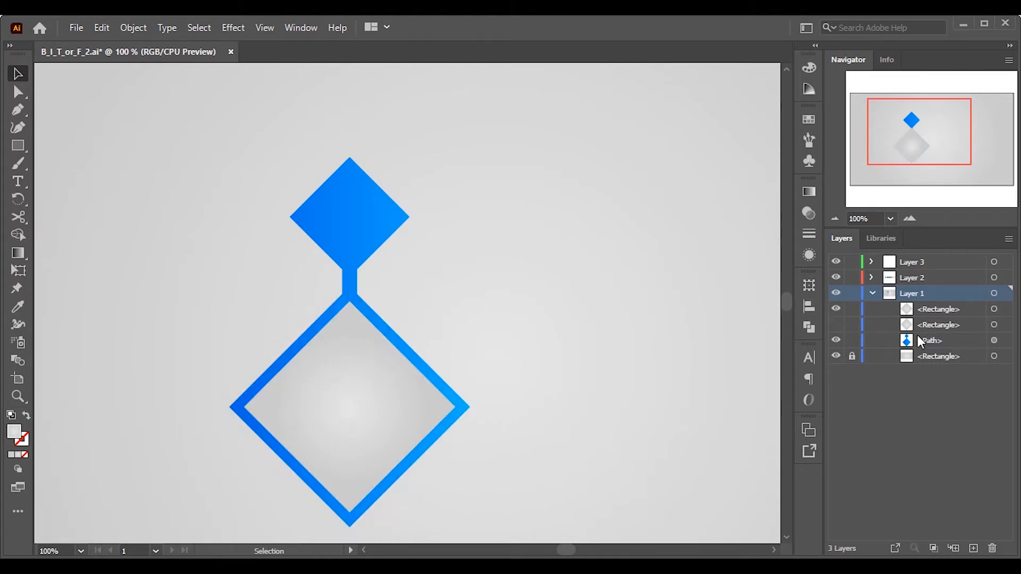
# Step: Set the fill of the inner diamond to white
pyautogui.click(400, 407)
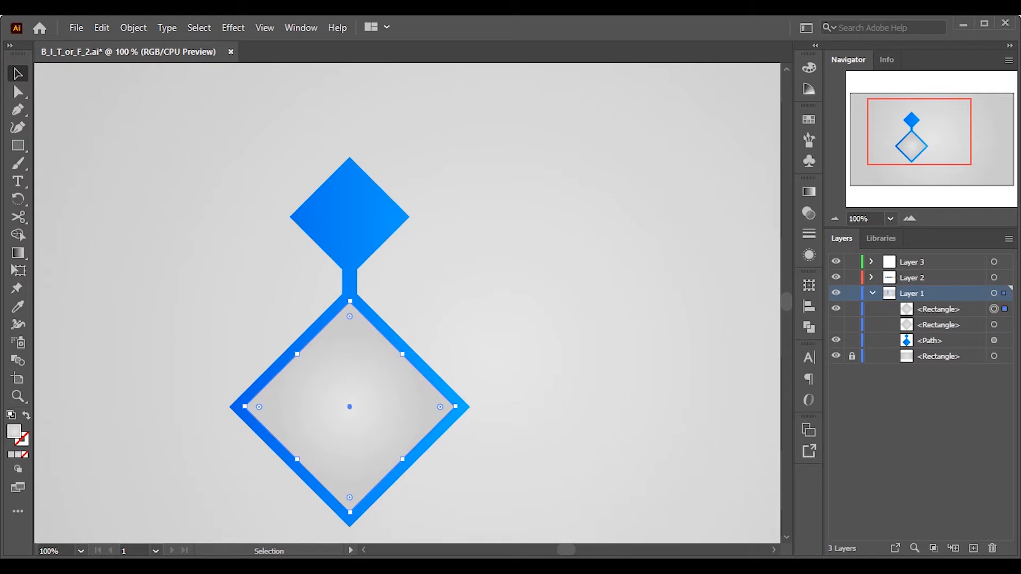
pyautogui.doubleClick(12, 437)
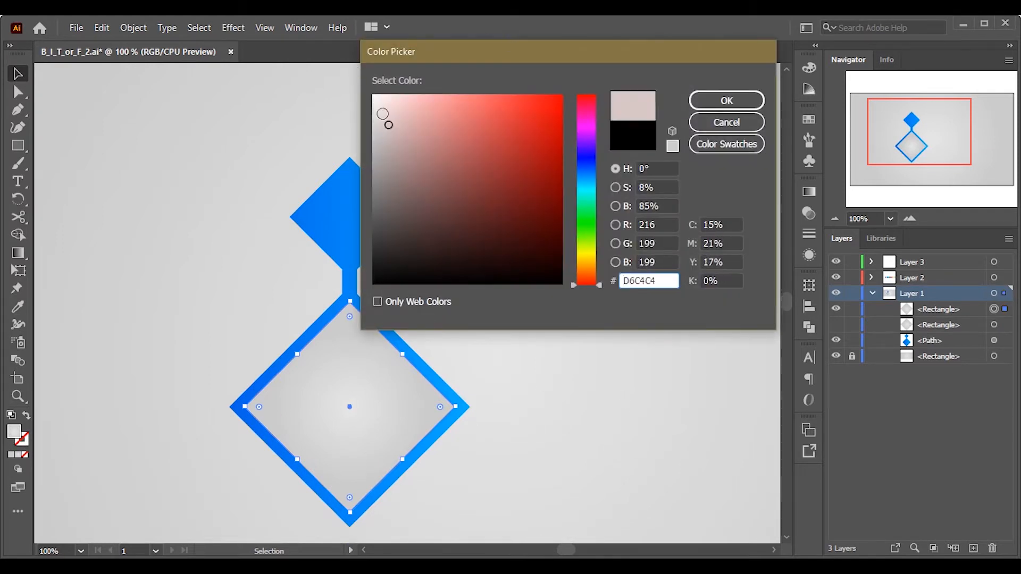
pyautogui.click(727, 101)
# Step: Show the enlarged gray diamond again and move it beneath the blue path in the stacking order of Layer 1
pyautogui.click(836, 325)
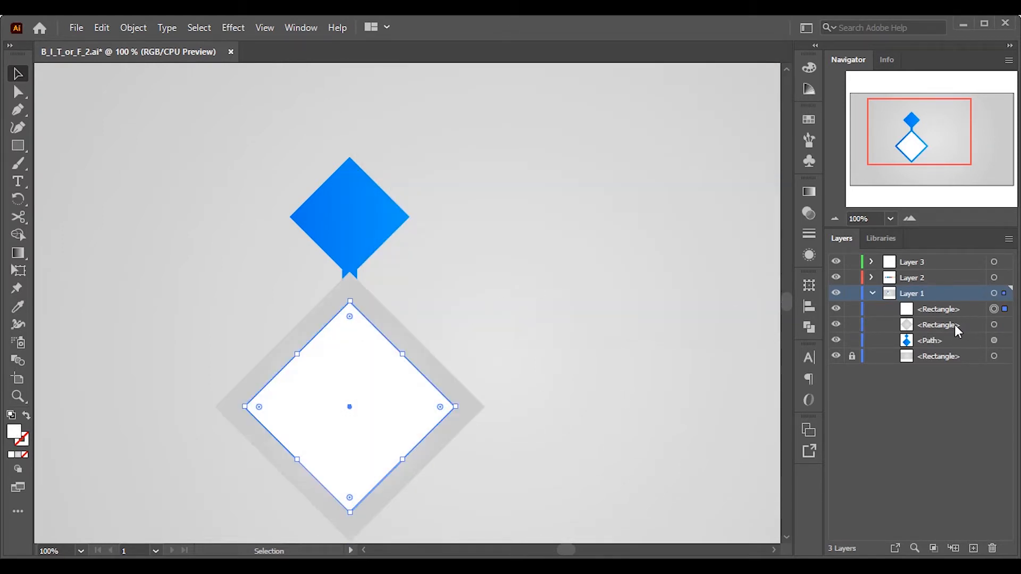
pyautogui.moveTo(957, 328); pyautogui.dragTo(938, 349)
pyautogui.click(396, 326)
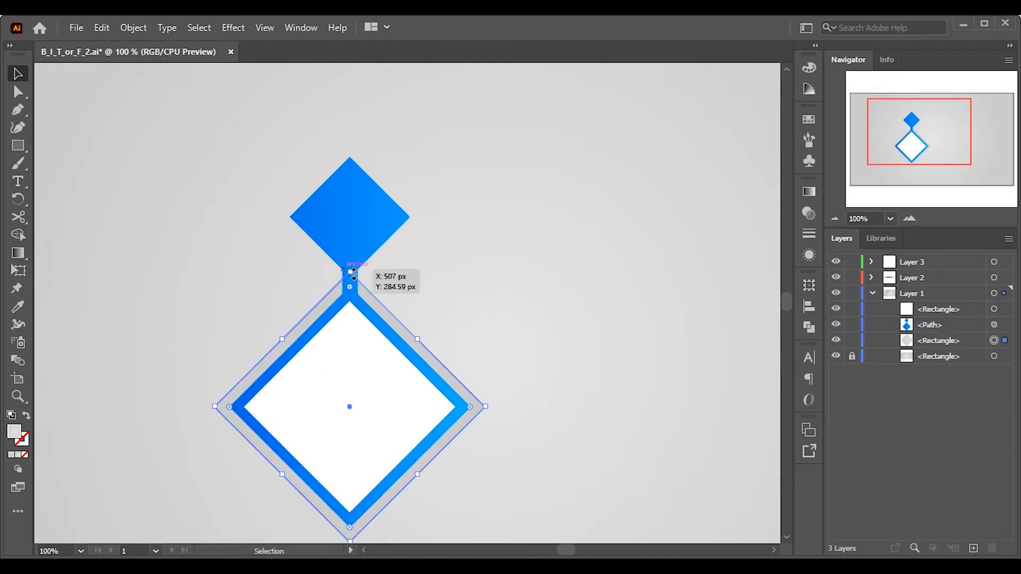
# Step: Enlarge the gray backing diamond slightly about its centre
pyautogui.scroll(-1, 356, 331)
pyautogui.scroll(1, 348, 317)
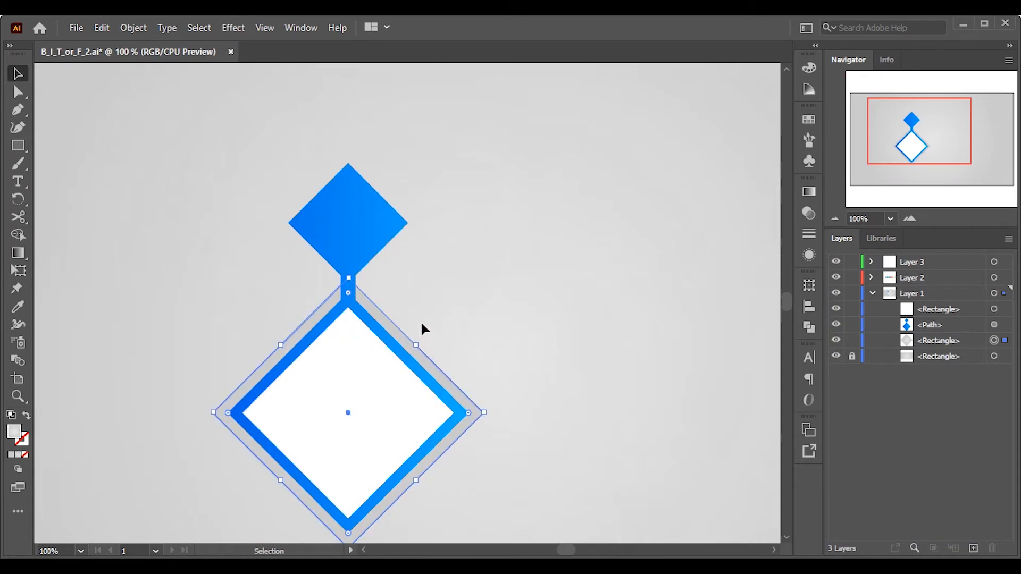
pyautogui.scroll(-1, 422, 326)
pyautogui.moveTo(483, 394); pyautogui.dragTo(497, 391)
pyautogui.scroll(2, 486, 392)
pyautogui.scroll(3, 496, 388)
pyautogui.scroll(-5, 478, 393)
pyautogui.scroll(-2, 413, 306)
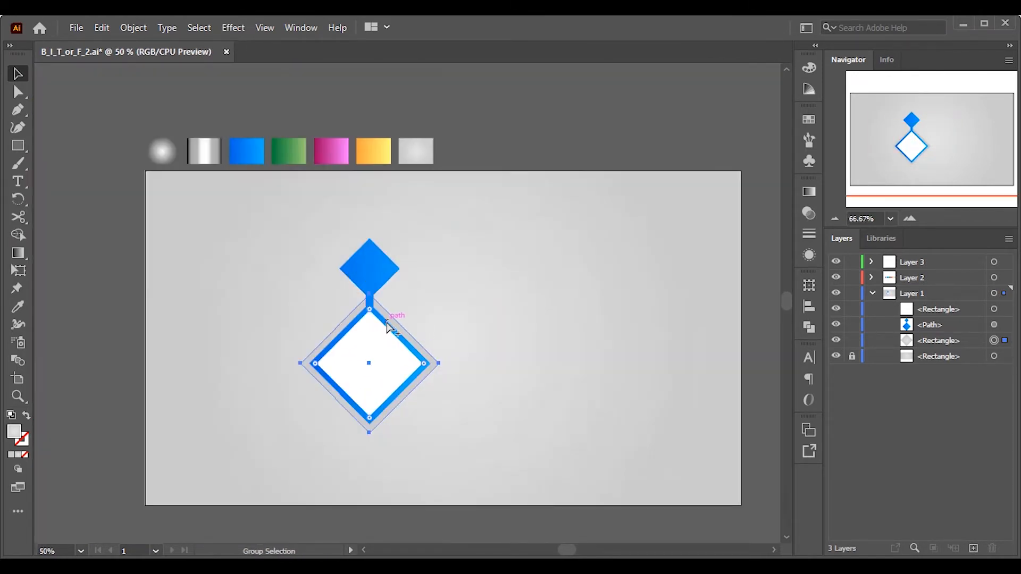
# Step: Duplicate the gray backing diamond in back and hide the upper of the two copies
pyautogui.scroll(1, 389, 326)
pyautogui.click(102, 28)
pyautogui.click(146, 98)
pyautogui.click(102, 27)
pyautogui.click(186, 148)
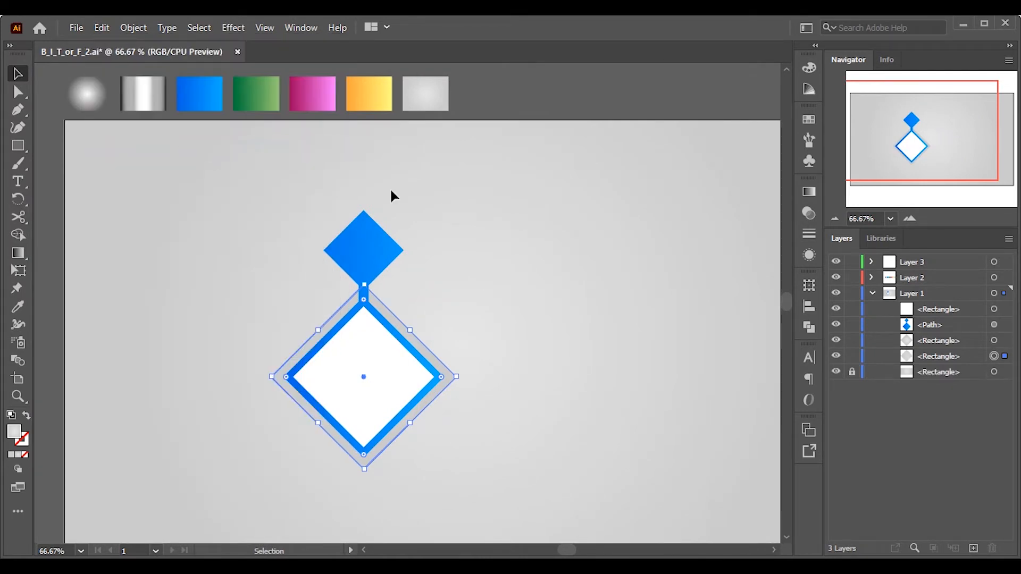
pyautogui.scroll(1, 392, 450)
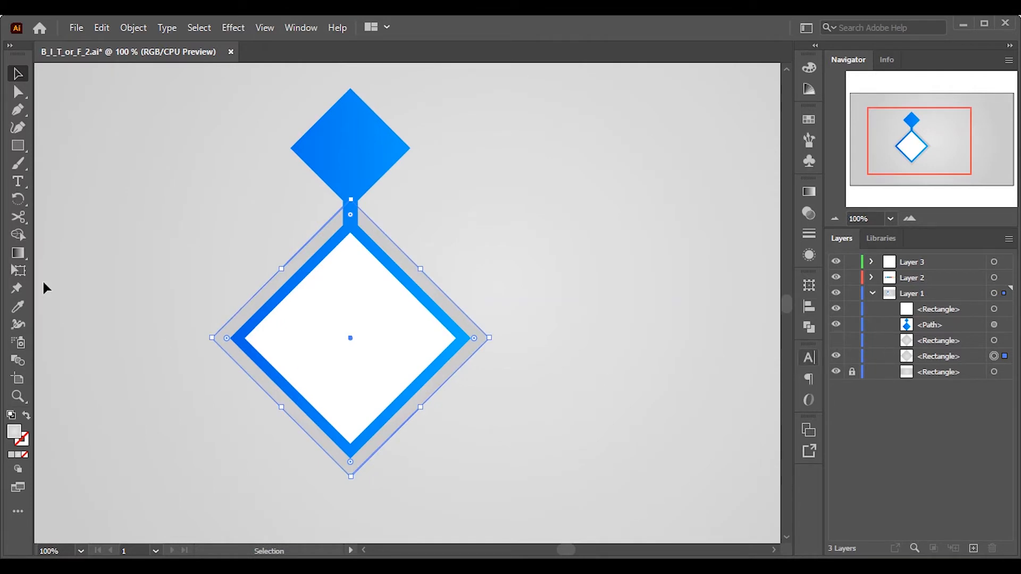
# Step: Cut the visible gray diamond at its two side corners with the Scissors tool and delete the upper half
pyautogui.click(17, 218)
pyautogui.click(212, 338)
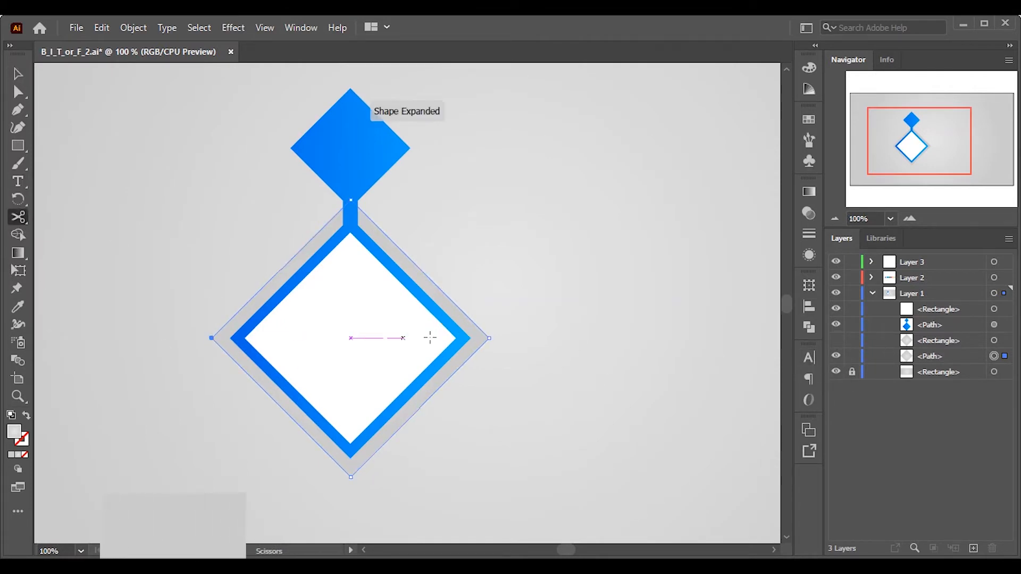
pyautogui.click(489, 337)
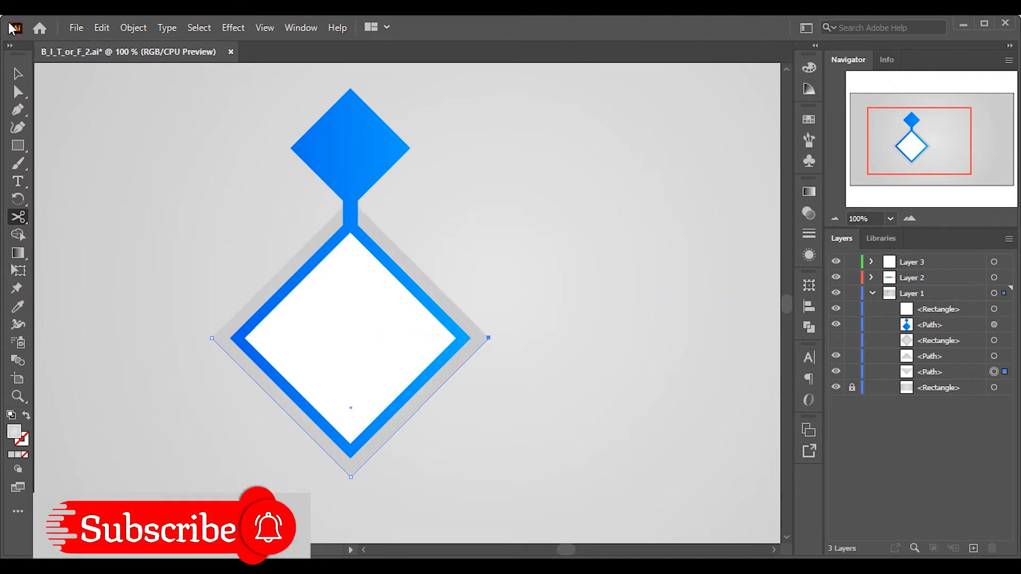
pyautogui.press('v')
pyautogui.click(930, 356)
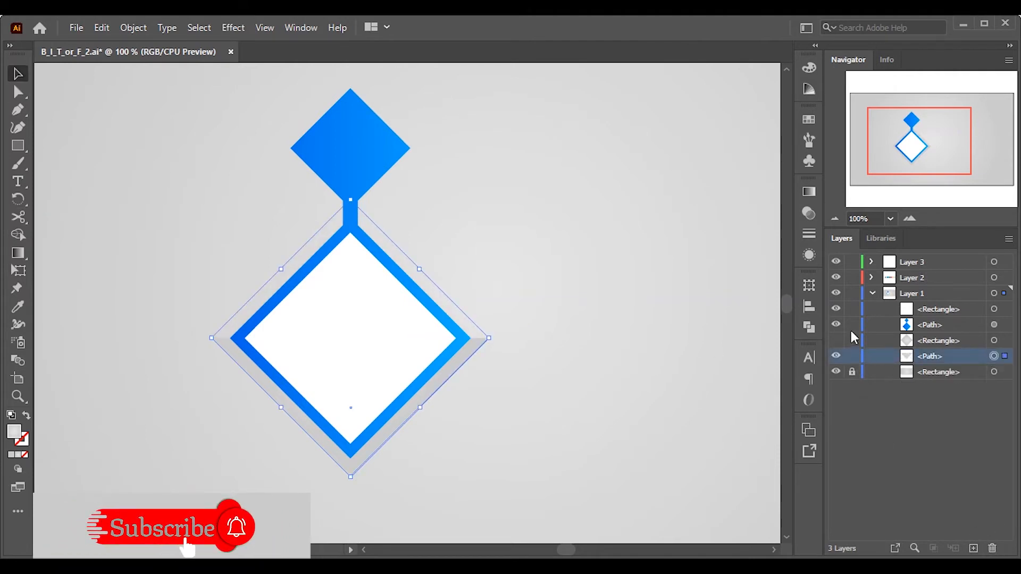
# Step: Fill the remaining lower half of the backing diamond with the blue gradient sampled from the border shape
pyautogui.click(18, 307)
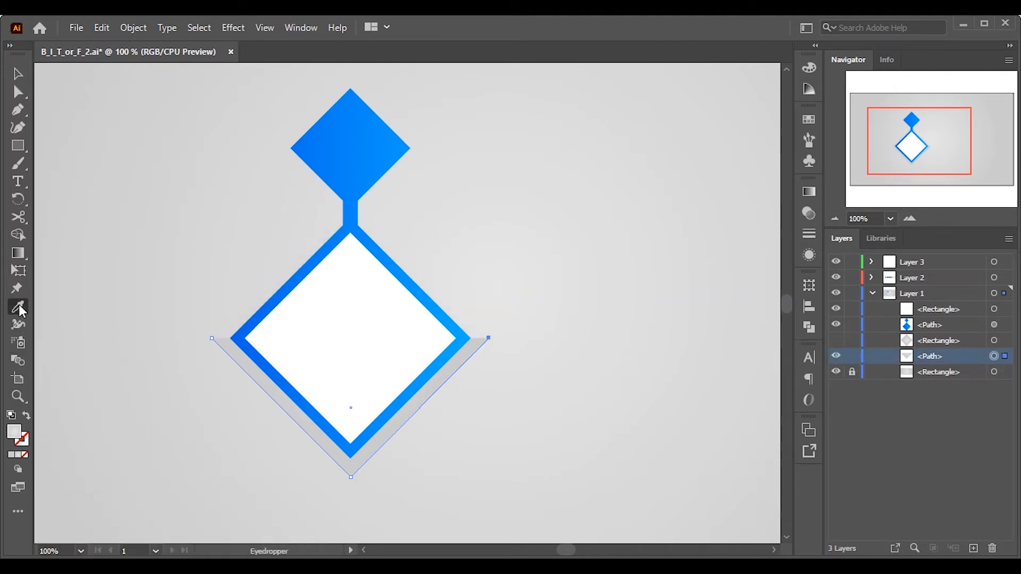
pyautogui.click(273, 362)
pyautogui.press('v')
pyautogui.click(811, 191)
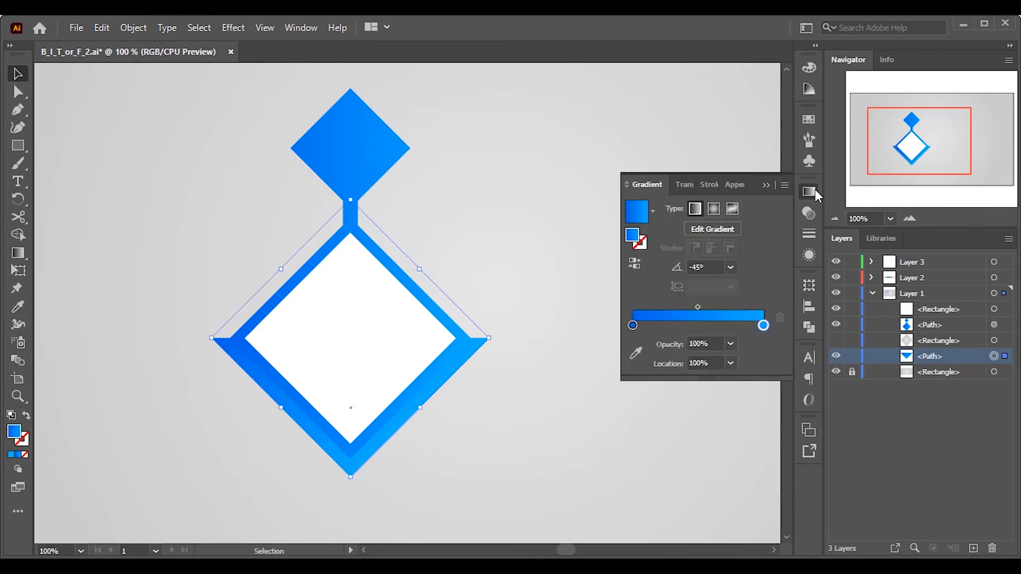
pyautogui.click(576, 356)
# Step: Show the hidden gray backing diamond again and send it to the back of Layer 1
pyautogui.click(836, 340)
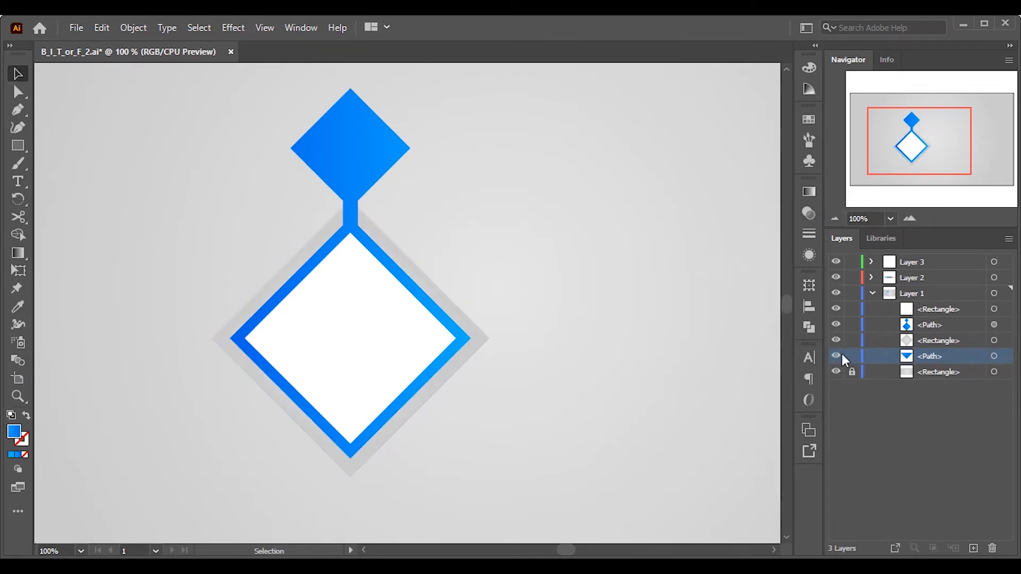
pyautogui.click(1003, 340)
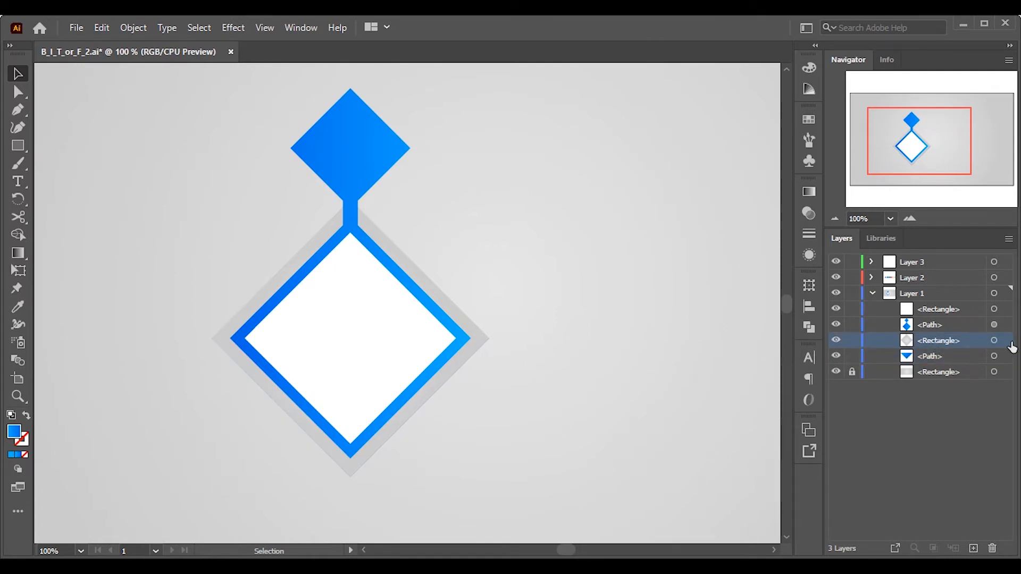
pyautogui.rightClick(472, 359)
pyautogui.moveTo(628, 484)
pyautogui.click(686, 531)
pyautogui.click(522, 401)
pyautogui.click(852, 356)
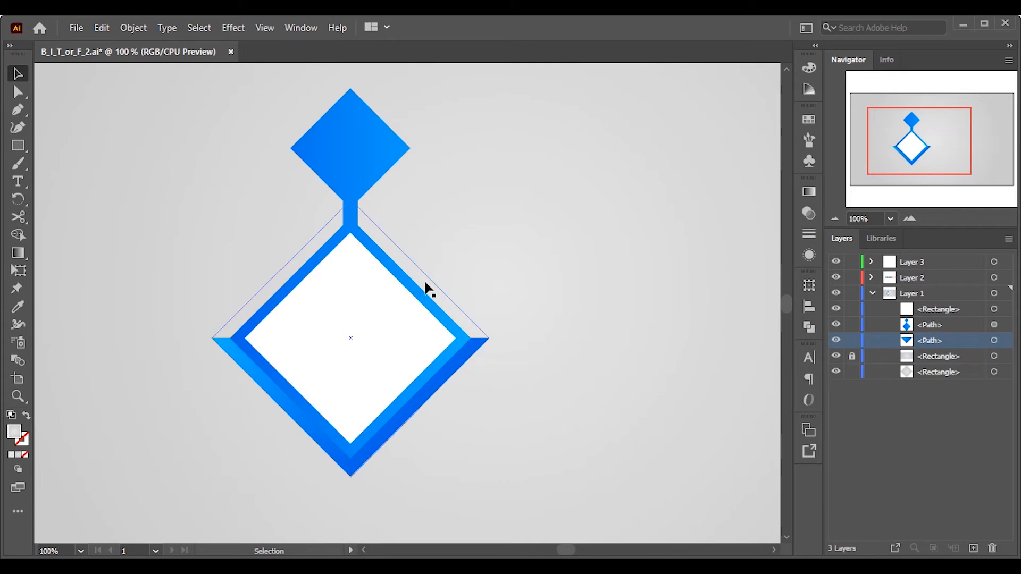
# Step: Bring the gray diamond forward one level so it sits just above the locked background rectangle
pyautogui.click(1004, 375)
pyautogui.rightClick(441, 301)
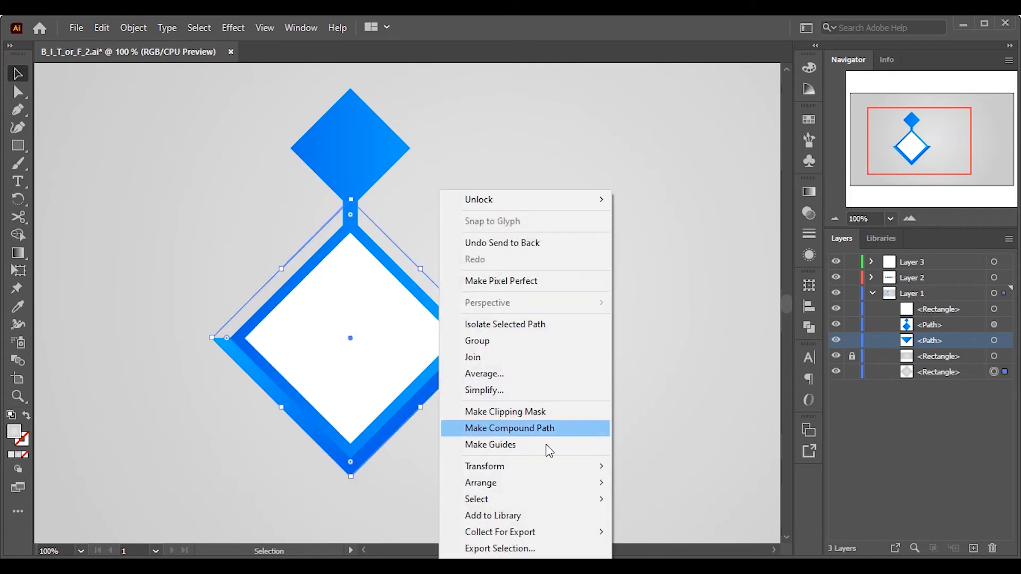
pyautogui.moveTo(531, 483)
pyautogui.click(686, 500)
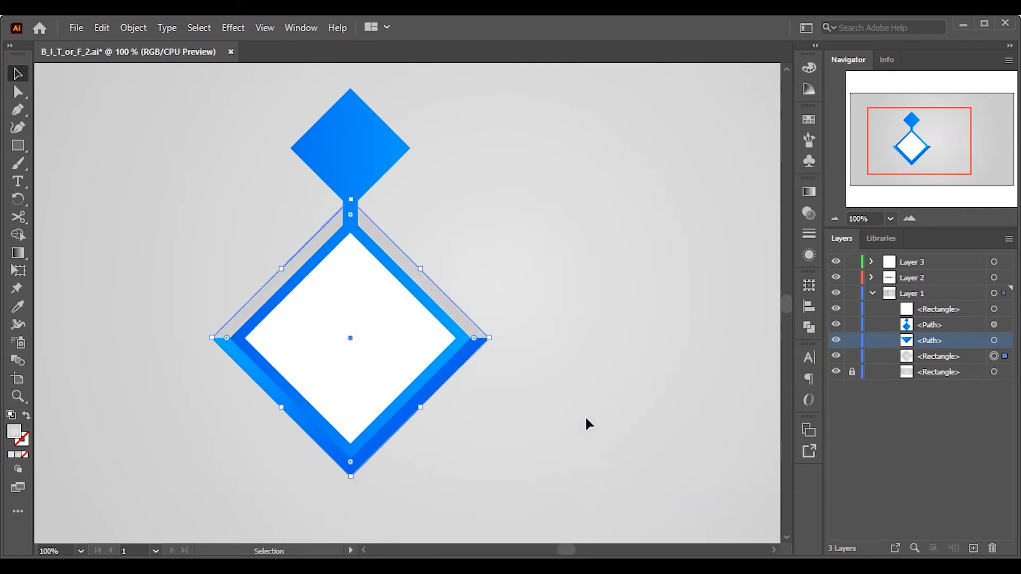
# Step: Fill the gray backing diamond with the white-to-transparent radial gradient sampled from the first swatch above the artboard
pyautogui.click(403, 246)
pyautogui.scroll(4, 477, 348)
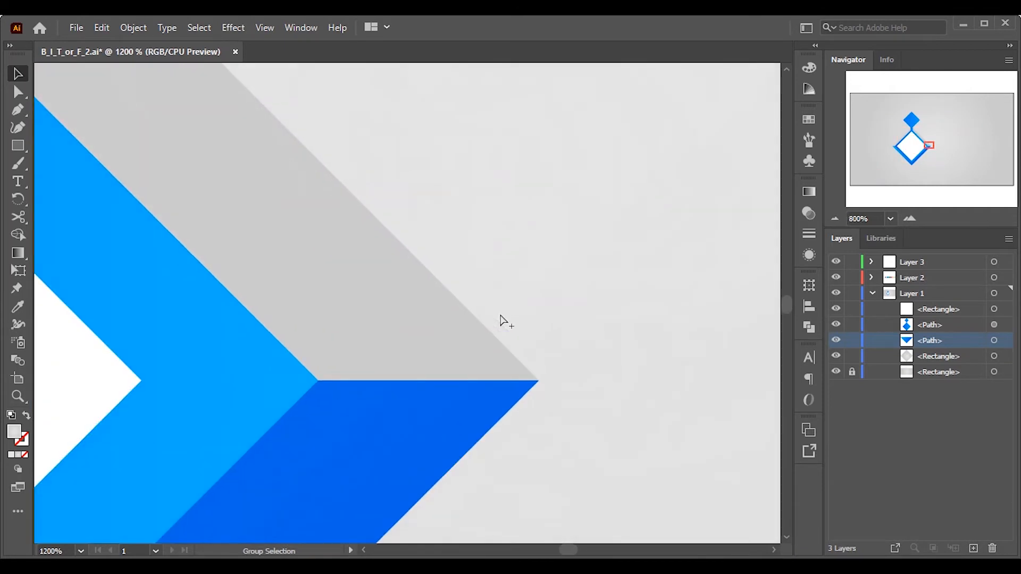
pyautogui.scroll(-6, 504, 319)
pyautogui.scroll(1, 489, 343)
pyautogui.click(487, 333)
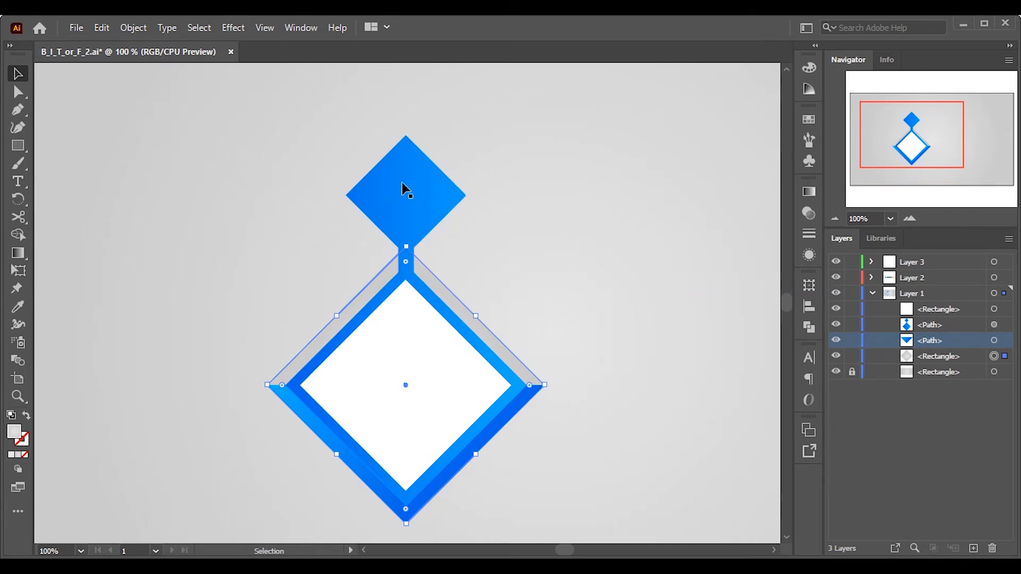
pyautogui.scroll(-2, 424, 295)
pyautogui.click(18, 307)
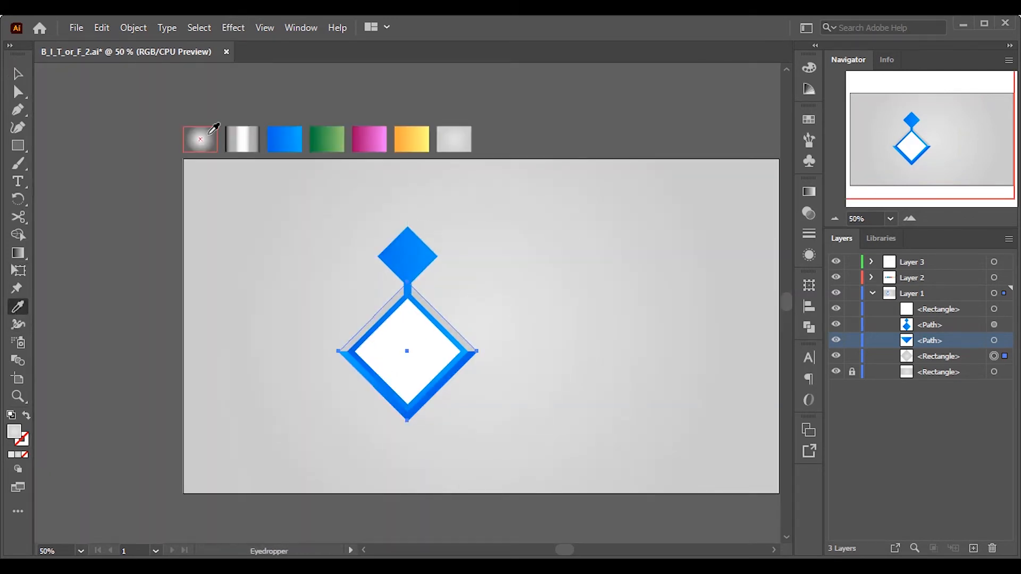
pyautogui.click(16, 93)
pyautogui.scroll(2, 443, 304)
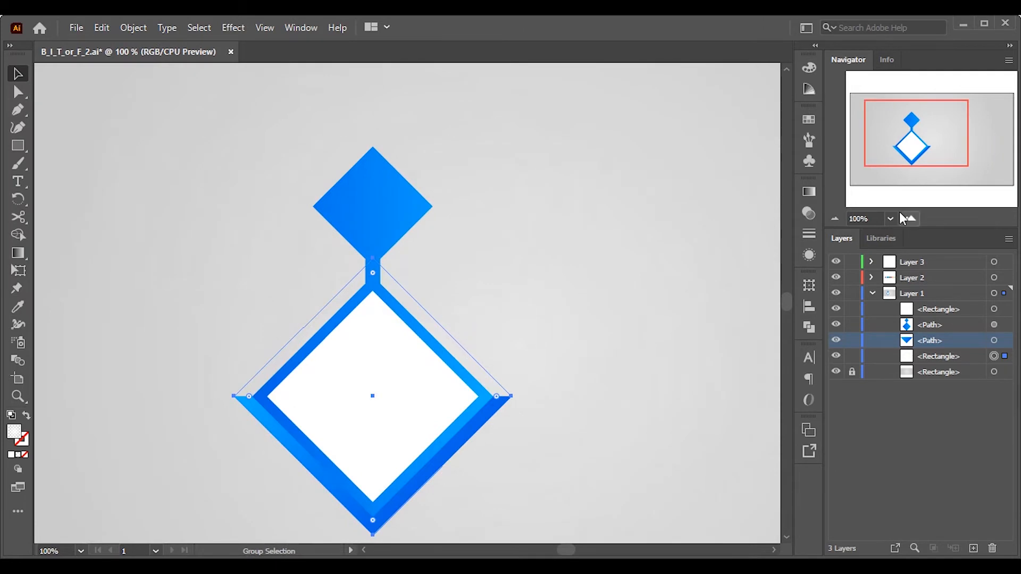
# Step: Extend the backing diamond's radial gradient from its centre to beyond its lower edge with the Gradient tool
pyautogui.click(810, 192)
pyautogui.click(941, 356)
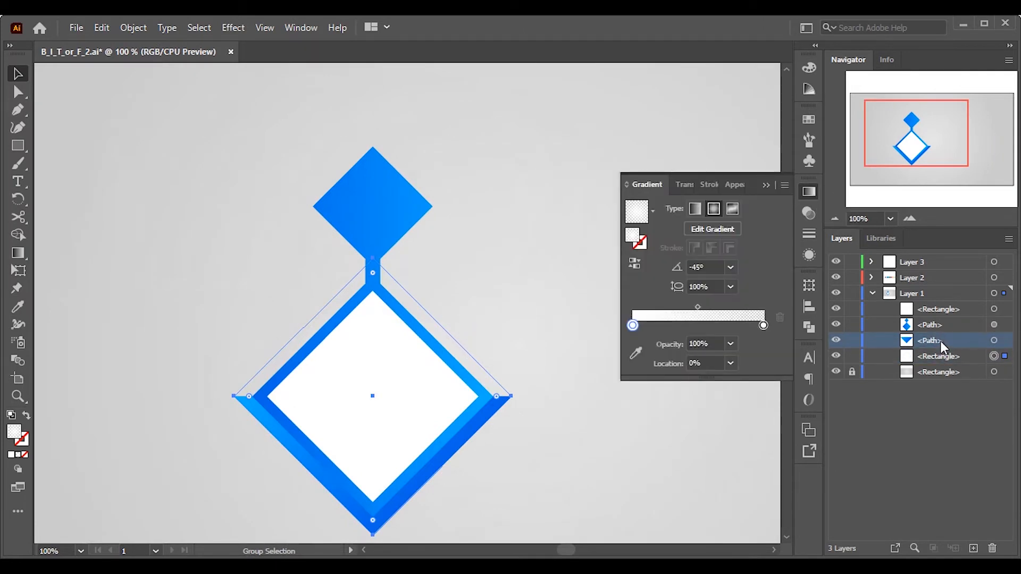
pyautogui.click(766, 186)
pyautogui.press('g')
pyautogui.moveTo(443, 329)
pyautogui.mouseDown()
pyautogui.moveTo(456, 309)
pyautogui.moveTo(471, 336)
pyautogui.moveTo(442, 328)
pyautogui.mouseUp()
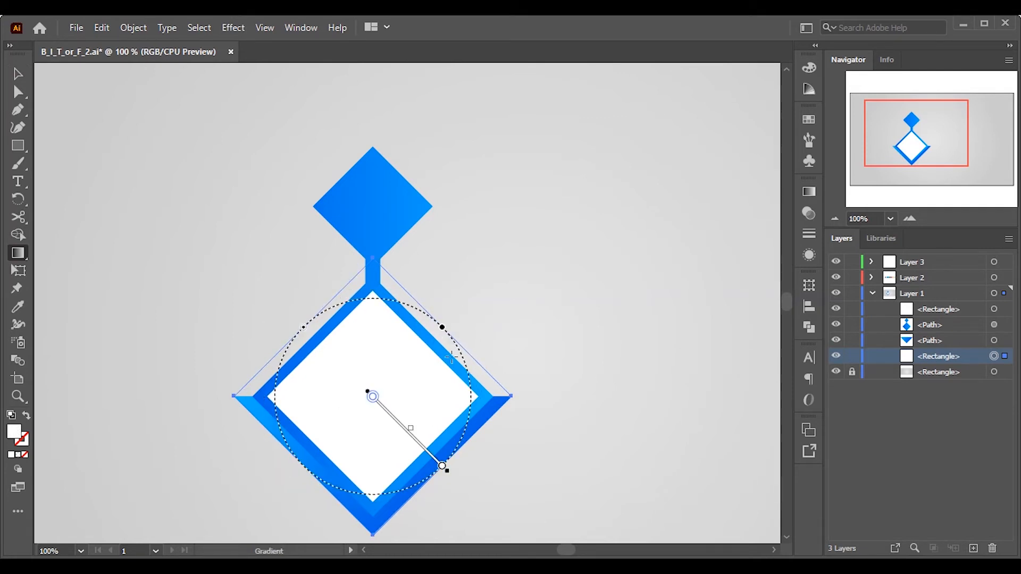
pyautogui.moveTo(449, 474); pyautogui.dragTo(496, 501)
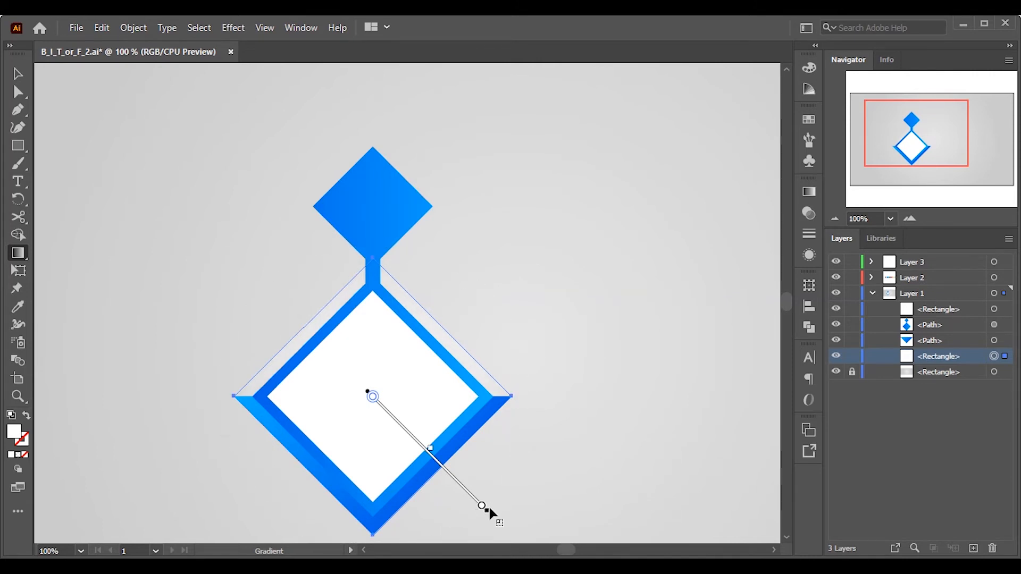
# Step: Apply the silver linear gradient to the stroke of the white backing diamond
pyautogui.click(19, 74)
pyautogui.scroll(-2, 394, 339)
pyautogui.scroll(2, 400, 319)
pyautogui.click(644, 244)
pyautogui.click(653, 210)
pyautogui.click(551, 314)
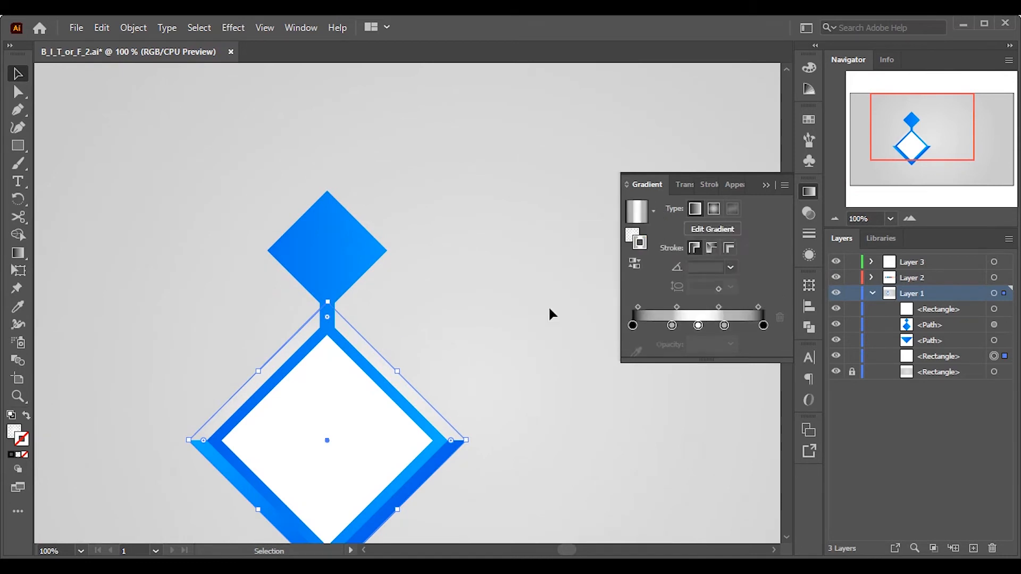
pyautogui.click(807, 235)
pyautogui.click(768, 185)
# Step: Group all shapes of the blue diamond element
pyautogui.hotkey('ctrl', '-')
pyautogui.moveTo(216, 200); pyautogui.dragTo(495, 511)
pyautogui.rightClick(381, 383)
pyautogui.click(448, 178)
# Step: Duplicate the diamond group sideways and repeat the transformation to make a row of four elements
pyautogui.moveTo(314, 360); pyautogui.dragTo(353, 351)
pyautogui.hotkey('ctrl', '-')
pyautogui.hotkey('ctrl', 'd')
pyautogui.hotkey('ctrl', 'd')
# Step: Align the four diamond groups to the first one's height and distribute them evenly across the artboard
pyautogui.hotkey('ctrl', 'a')
pyautogui.click(223, 361)
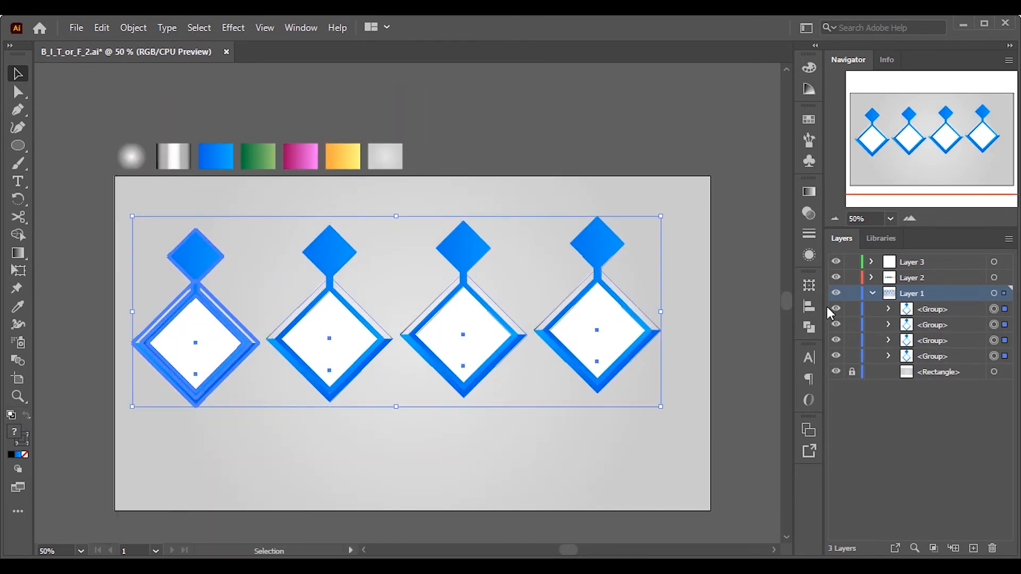
pyautogui.click(809, 306)
pyautogui.click(752, 318)
pyautogui.click(752, 362)
# Step: Reflect the second and fourth diamond groups across the horizontal axis and move them down
pyautogui.moveTo(718, 420); pyautogui.dragTo(297, 383)
pyautogui.rightClick(671, 353)
pyautogui.moveTo(797, 268)
pyautogui.click(848, 317)
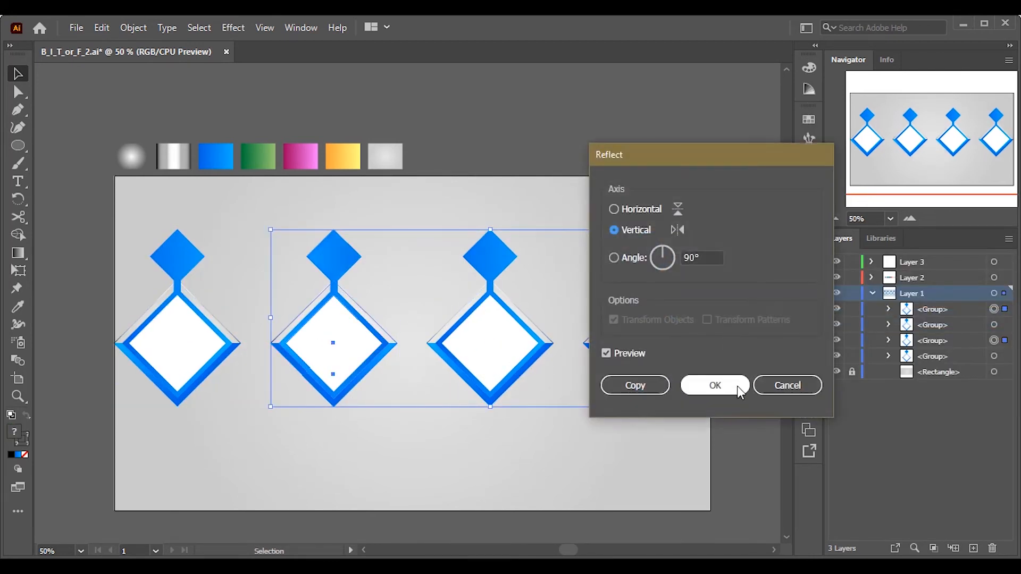
pyautogui.click(611, 207)
pyautogui.click(713, 382)
pyautogui.moveTo(643, 324); pyautogui.dragTo(643, 382)
pyautogui.click(177, 329)
pyautogui.click(451, 353)
pyautogui.press('i')
pyautogui.click(300, 156)
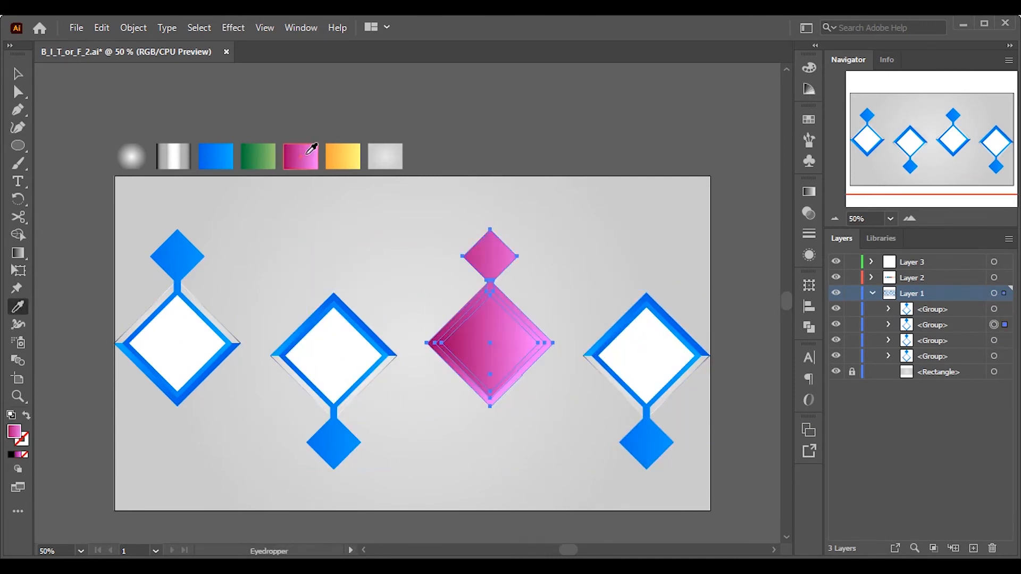
pyautogui.hotkey('ctrl', 'z')
pyautogui.click(20, 80)
# Step: Isolate the third element's border path and fill it with the magenta gradient sampled from the swatches
pyautogui.scroll(2, 494, 264)
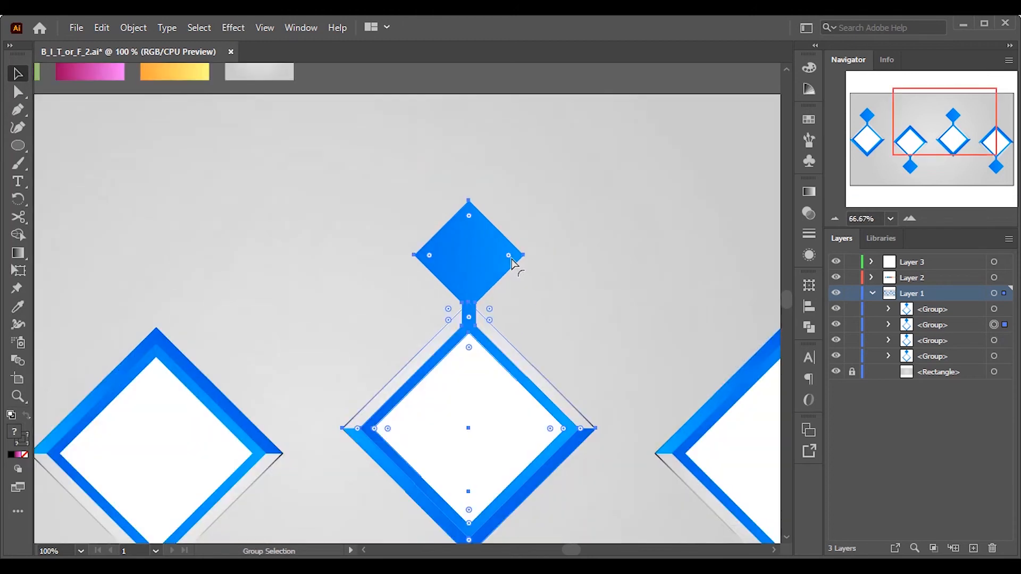
pyautogui.doubleClick(467, 257)
pyautogui.doubleClick(474, 436)
pyautogui.scroll(-2, 470, 432)
pyautogui.click(808, 191)
pyautogui.press('i')
pyautogui.click(287, 254)
pyautogui.press('v')
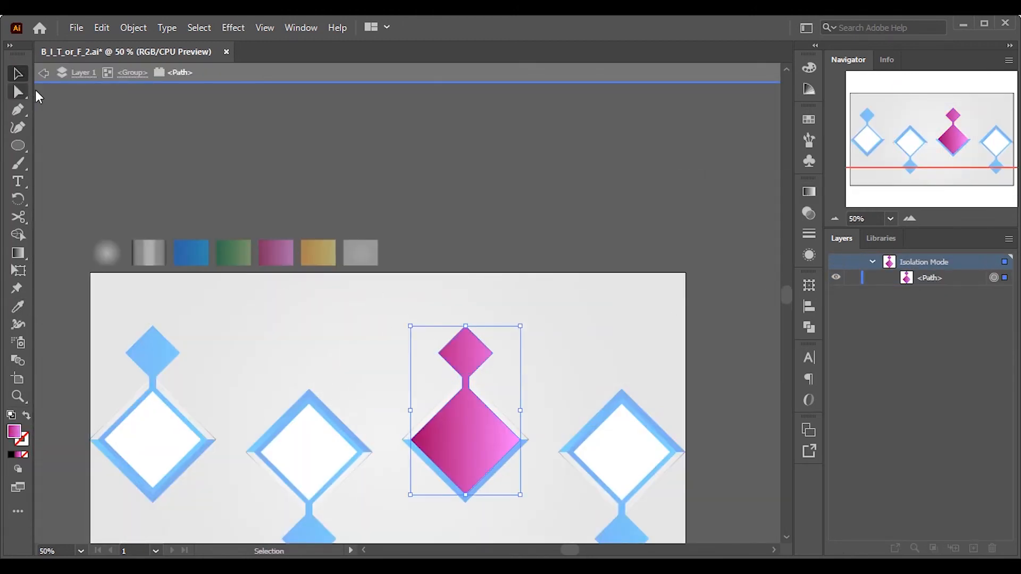
# Step: Fill the third element's lower backing half with the magenta gradient swatch and reverse the gradient
pyautogui.doubleClick(445, 481)
pyautogui.doubleClick(445, 481)
pyautogui.press('i')
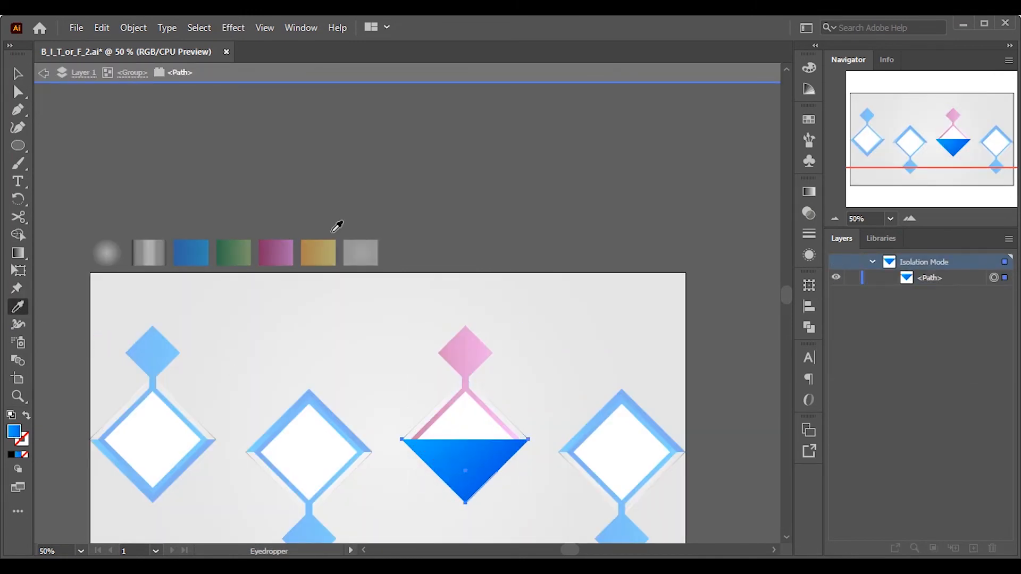
pyautogui.click(275, 253)
pyautogui.press('v')
pyautogui.click(809, 192)
pyautogui.click(640, 269)
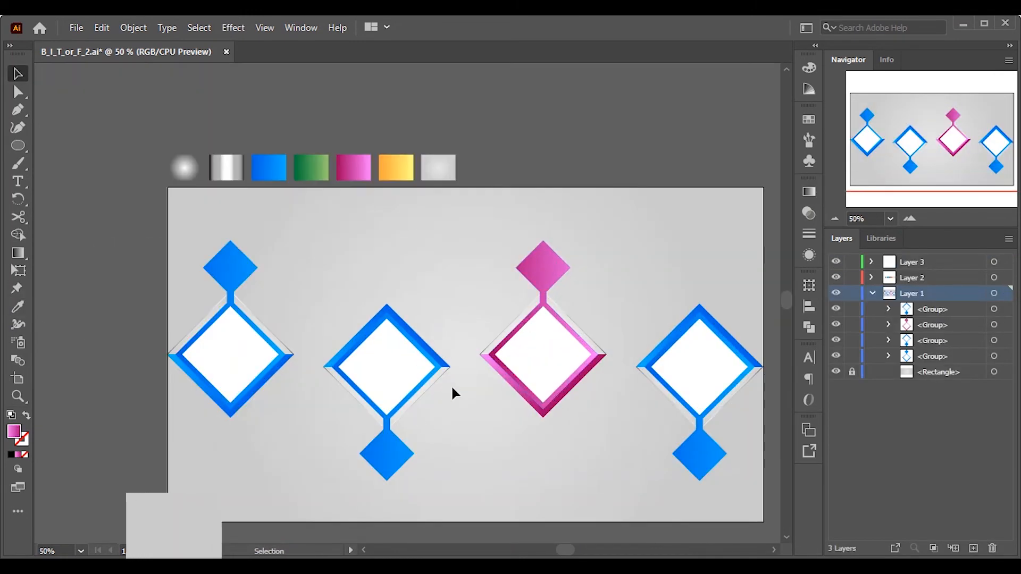
# Step: Fill the second element's border path with the green gradient sampled from the swatches
pyautogui.doubleClick(404, 464)
pyautogui.press('i')
pyautogui.click(314, 162)
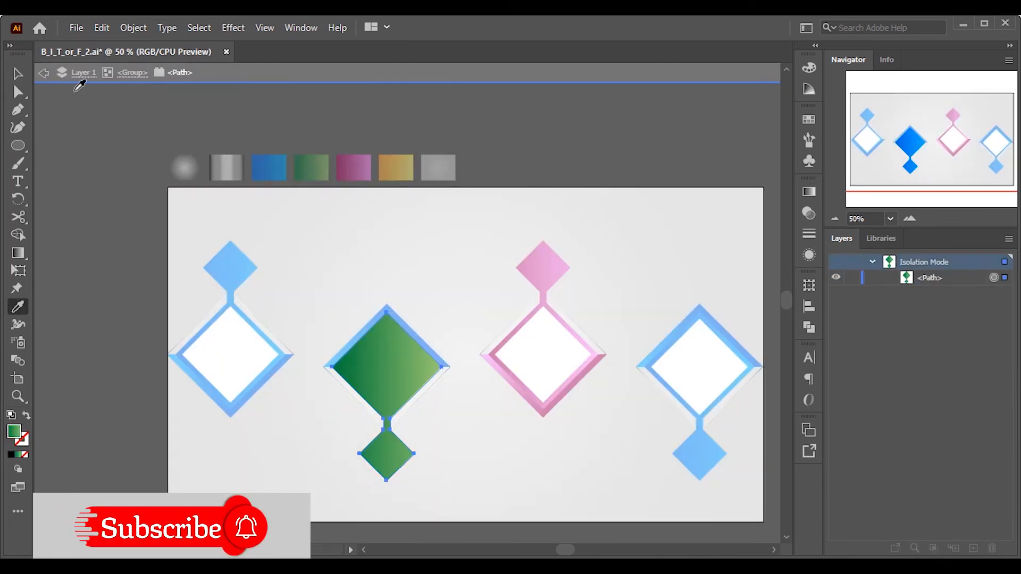
pyautogui.press('v')
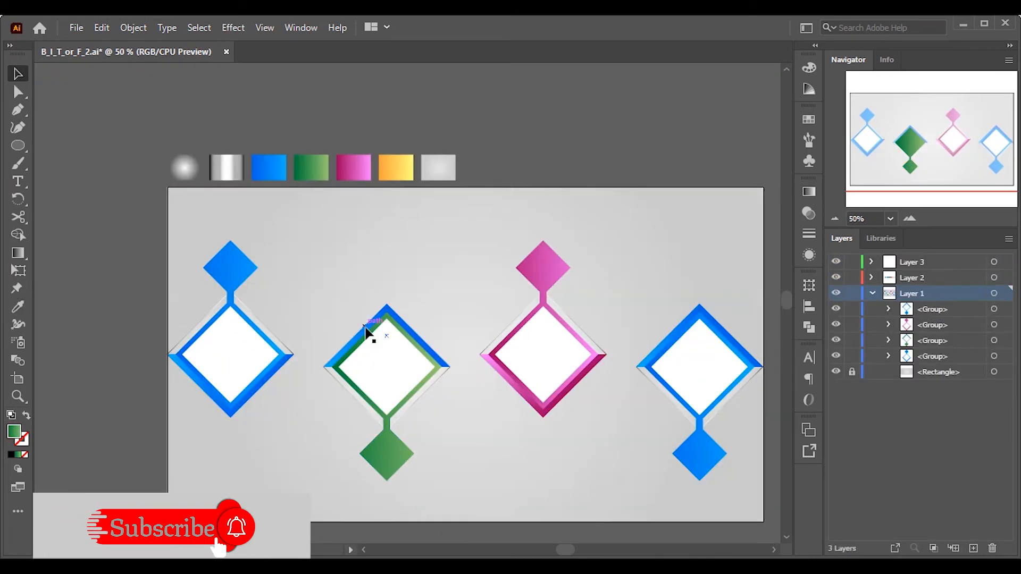
# Step: Fill the second element's upper backing half with the green gradient swatch and reverse the gradient
pyautogui.doubleClick(381, 326)
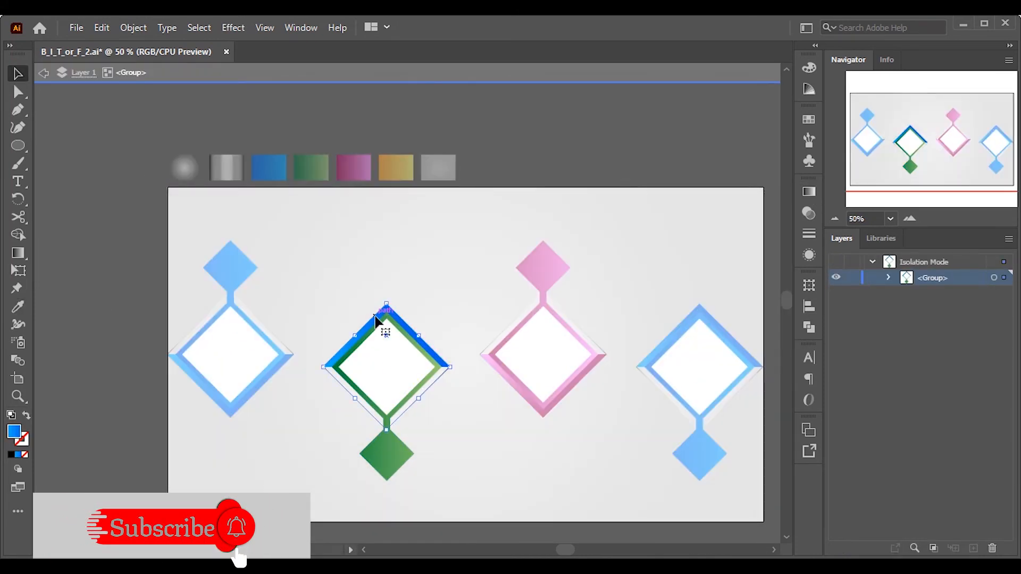
pyautogui.press('i')
pyautogui.click(322, 161)
pyautogui.press('v')
pyautogui.click(809, 191)
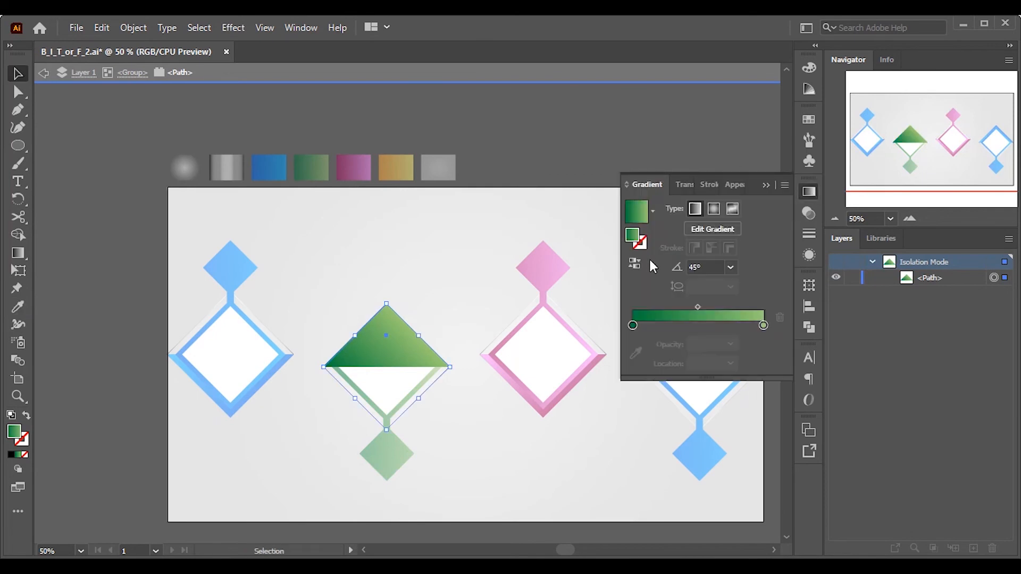
pyautogui.click(652, 264)
pyautogui.doubleClick(588, 100)
# Step: Fill the fourth element's border path with the orange-yellow gradient sampled from the swatches
pyautogui.doubleClick(698, 456)
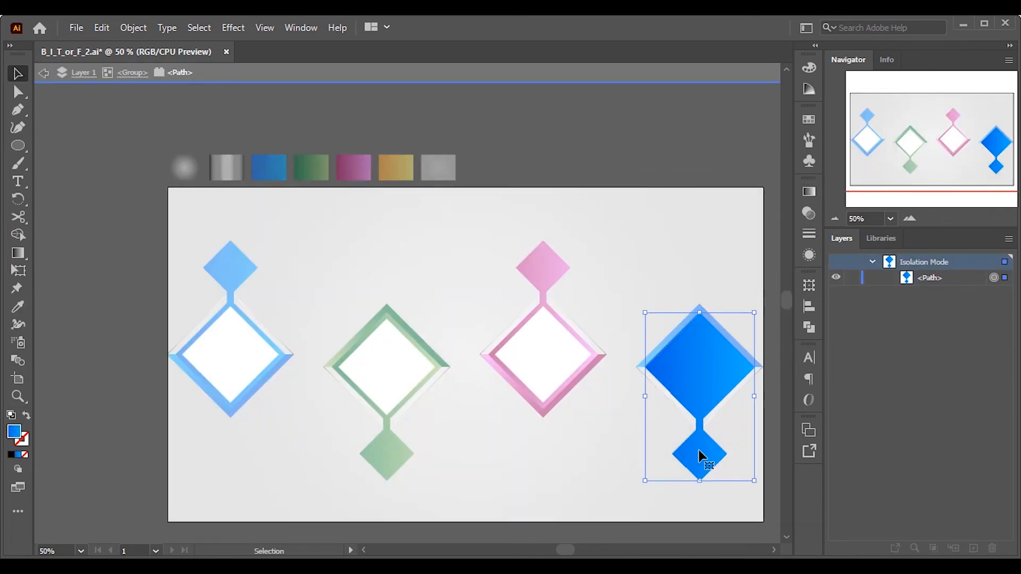
pyautogui.click(396, 168)
pyautogui.press('v')
pyautogui.press('Escape')
# Step: Fill the fourth element's upper backing half with the orange-yellow gradient swatch and reverse the gradient
pyautogui.doubleClick(671, 336)
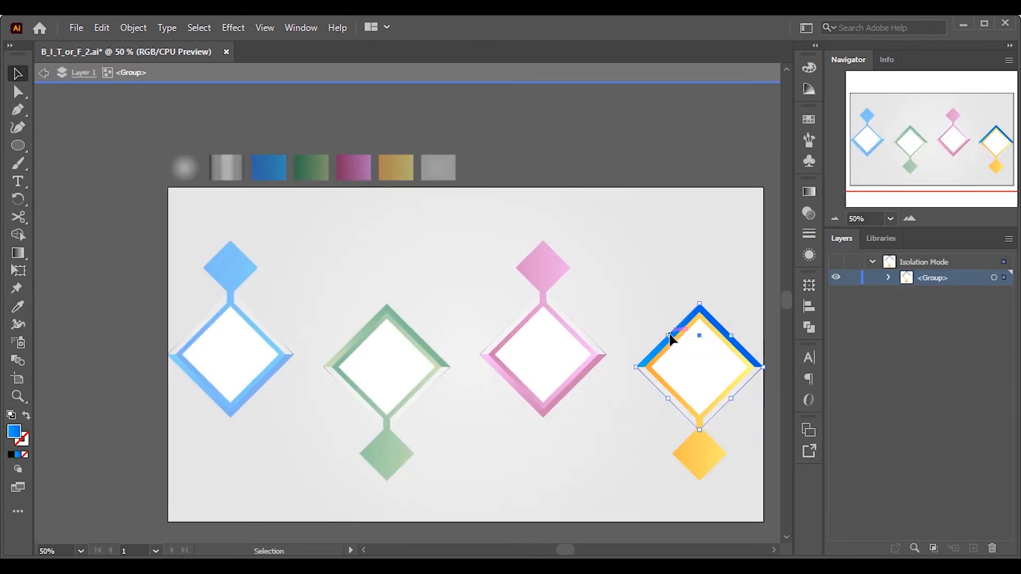
pyautogui.doubleClick(688, 325)
pyautogui.press('i')
pyautogui.click(399, 167)
pyautogui.press('v')
pyautogui.click(808, 191)
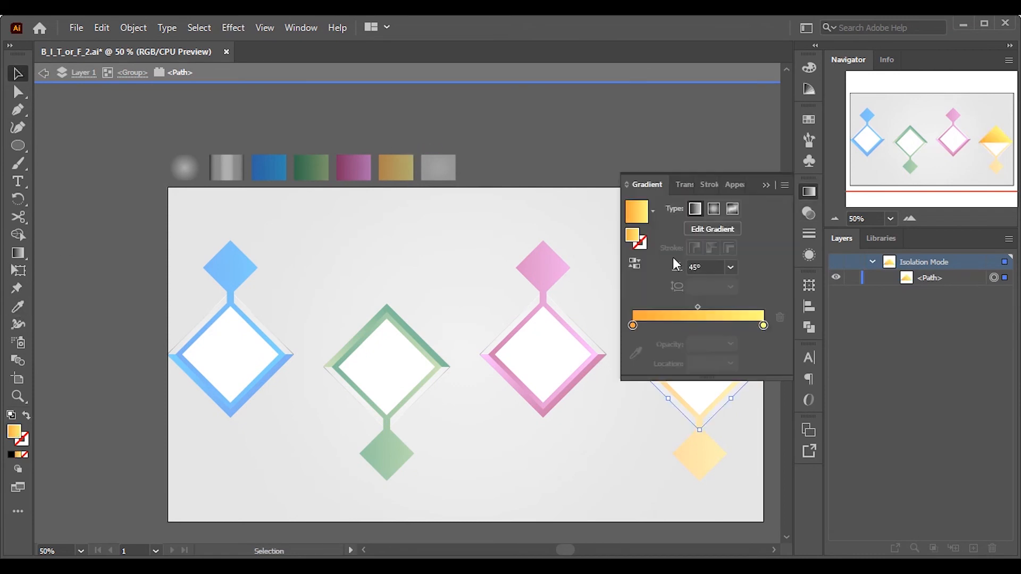
pyautogui.click(697, 460)
pyautogui.press('Escape')
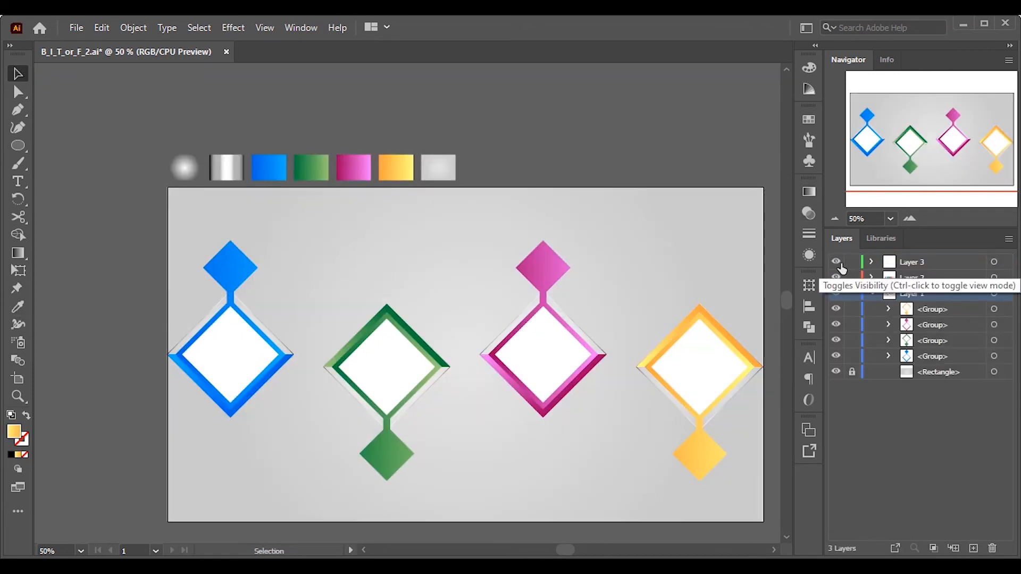
# Step: Show the hidden text group in Layer 3 and place a copy of it in the blue diamond's white centre
pyautogui.click(871, 262)
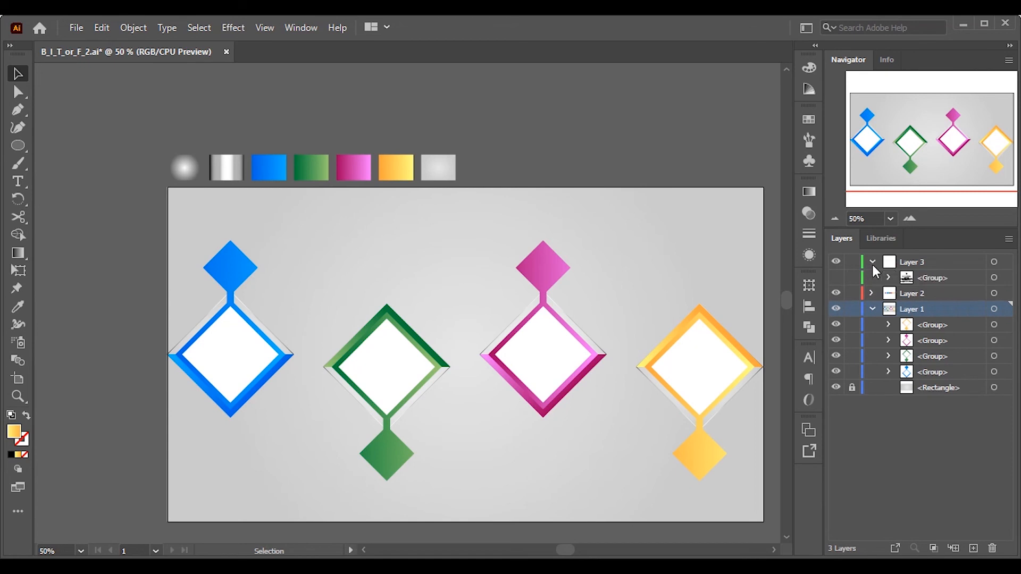
pyautogui.moveTo(653, 174); pyautogui.dragTo(240, 352)
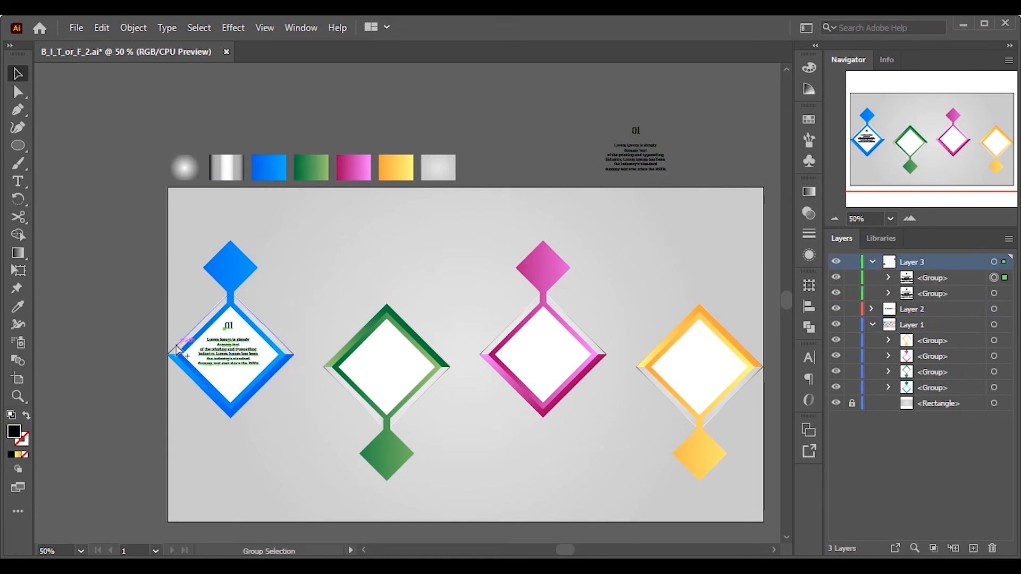
pyautogui.scroll(2, 195, 345)
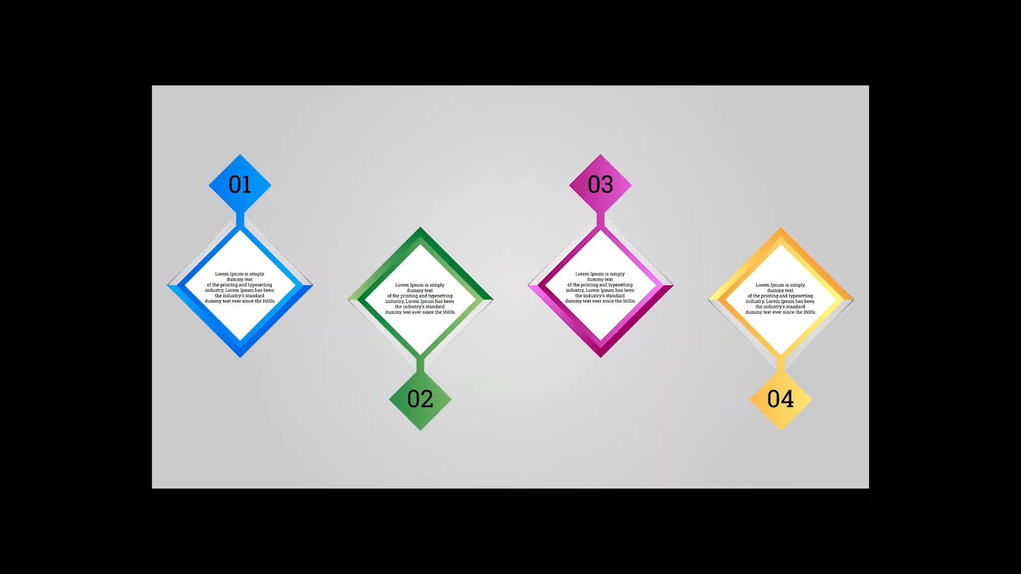